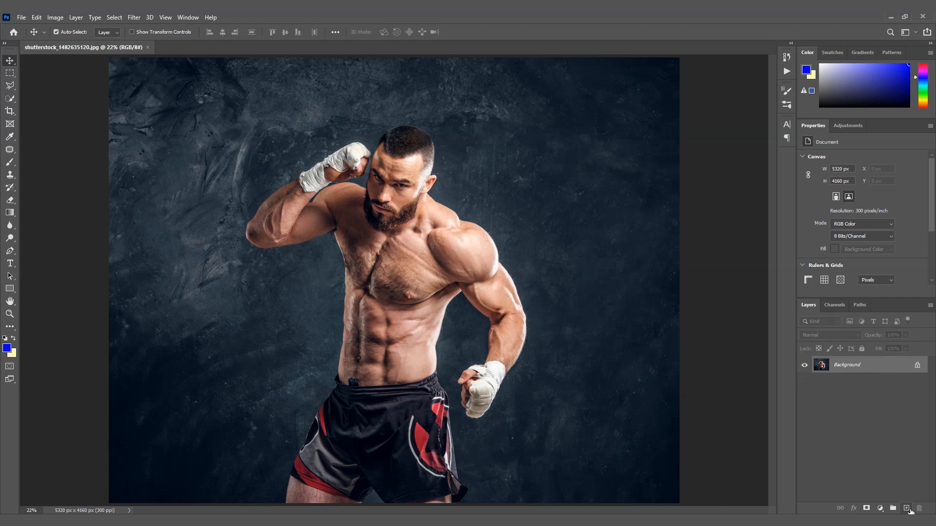
Unlock the Background layer to make it editable, and duplicate it as Layer 0 copy.
left_click(915, 368)
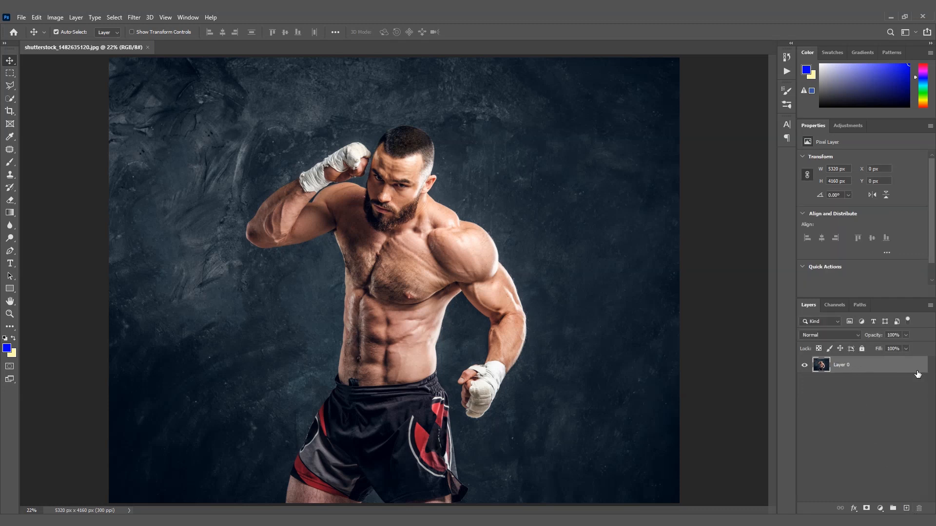
left_click_drag(872, 366, 907, 509)
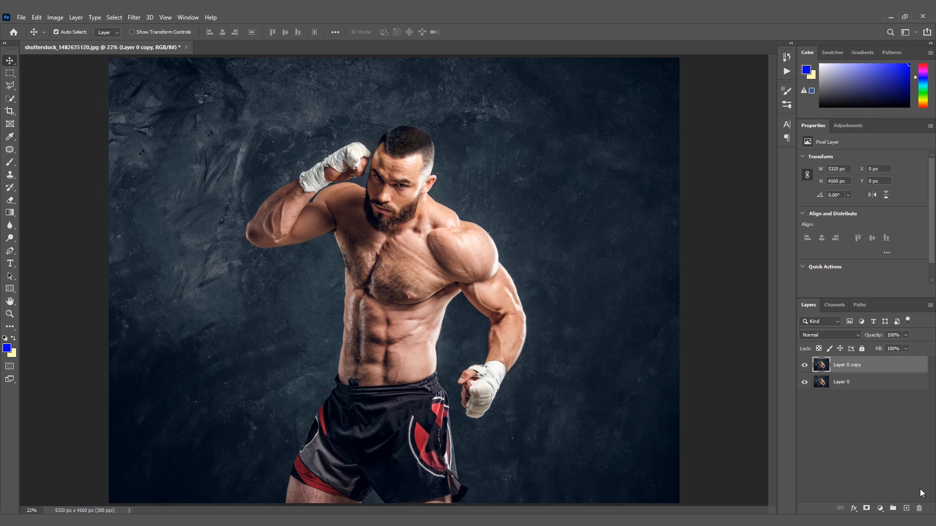
Paint the image's left half blue on a new layer using the soft 2400 px brush at 100% opacity.
left_click(906, 508)
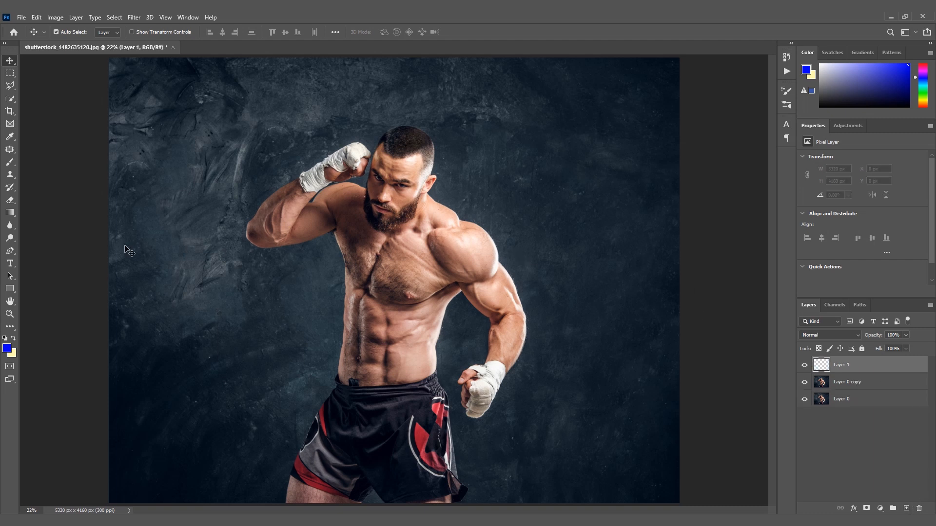
left_click(9, 163)
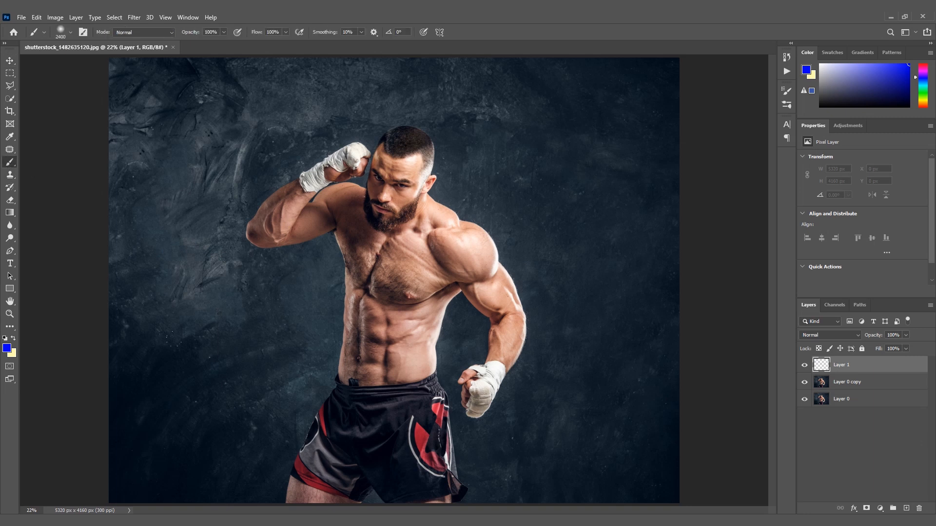
mouse_move(173, 339)
left_mouse_down()
mouse_move(161, 131)
mouse_move(173, 339)
mouse_move(229, 429)
mouse_move(239, 273)
mouse_move(229, 117)
left_mouse_up()
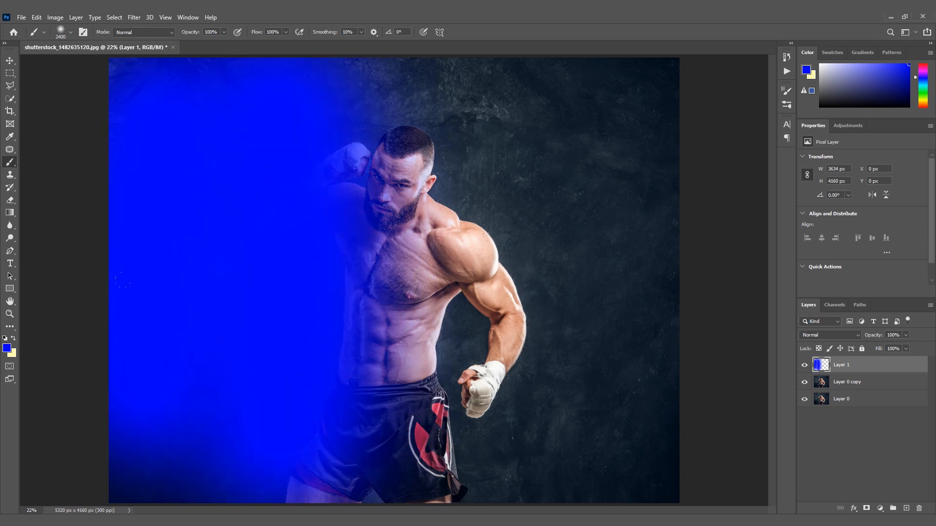
mouse_move(196, 347)
left_mouse_down()
mouse_move(210, 273)
mouse_move(130, 71)
left_mouse_up()
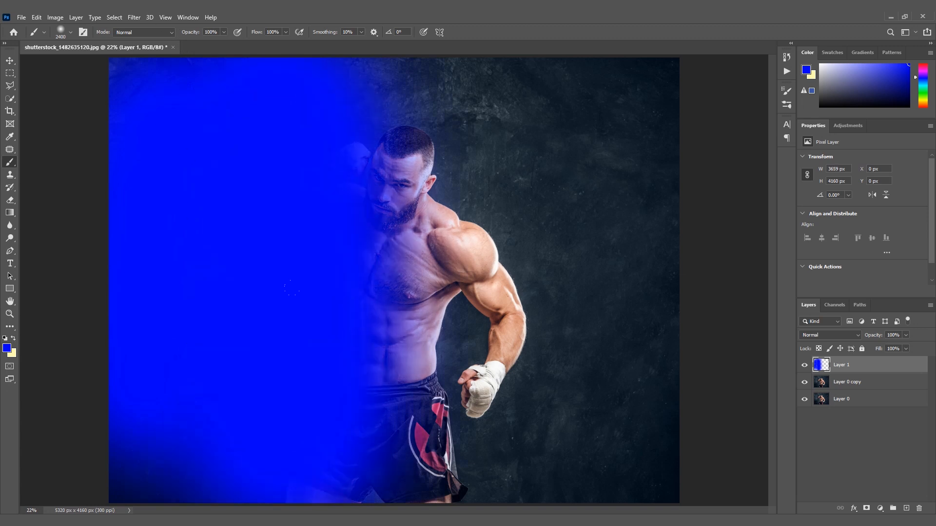
Set the foreground color to red ff0000 and paint the image's right half on a new layer.
left_click(906, 509)
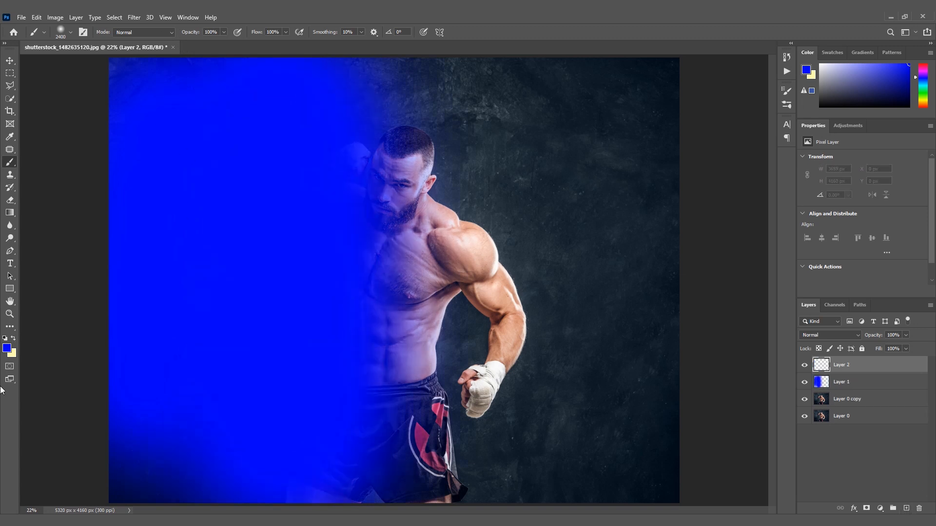
left_click(7, 350)
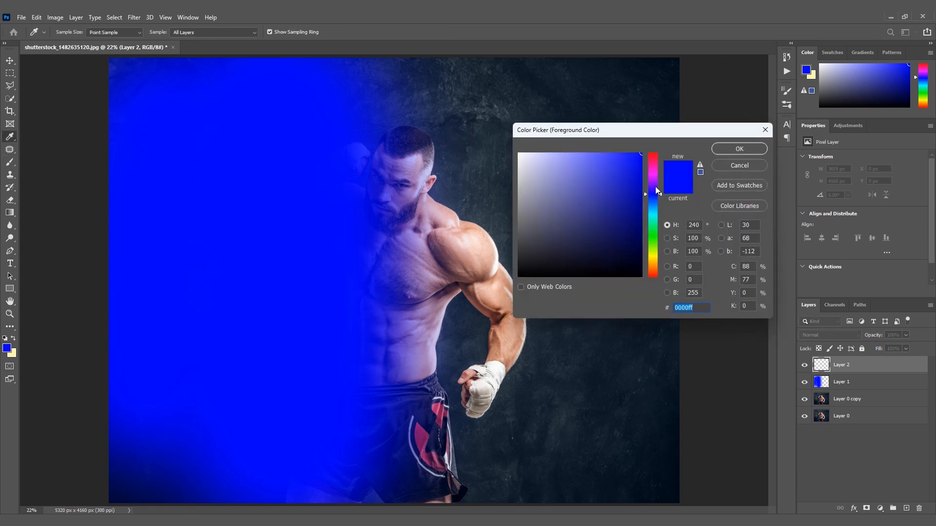
left_click_drag(646, 194, 653, 150)
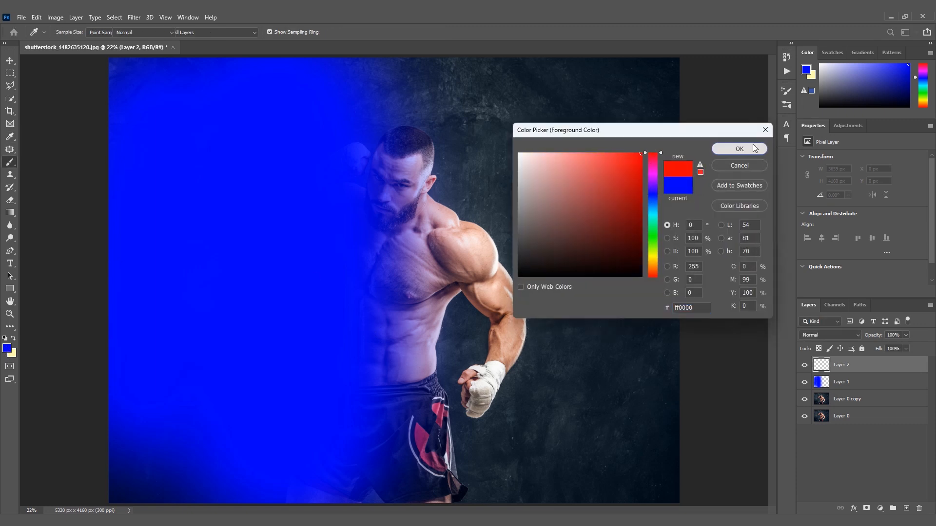
left_click(739, 149)
mouse_move(604, 122)
left_mouse_down()
mouse_move(607, 439)
mouse_move(546, 419)
mouse_move(517, 312)
mouse_move(512, 117)
left_mouse_up()
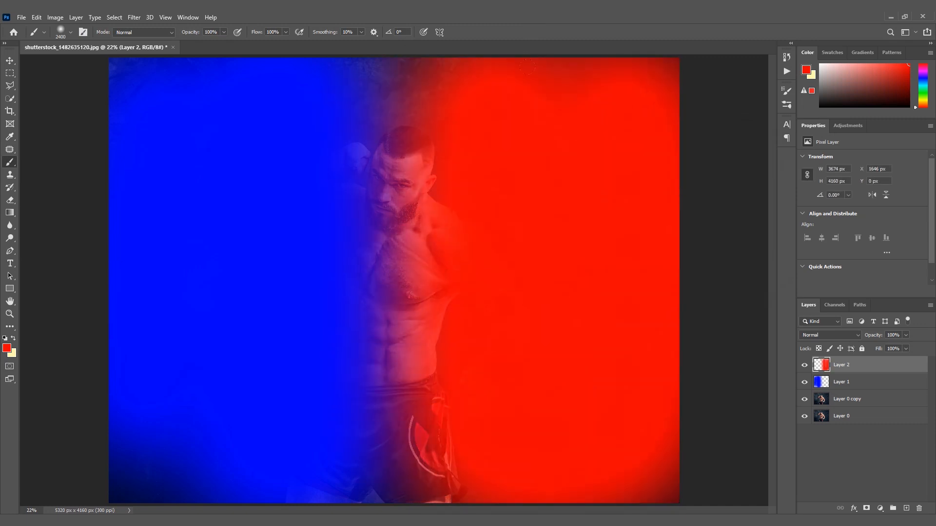
Set the blending mode of both the red and blue paint layers to Color.
left_click(844, 383, "shift")
left_click(830, 335)
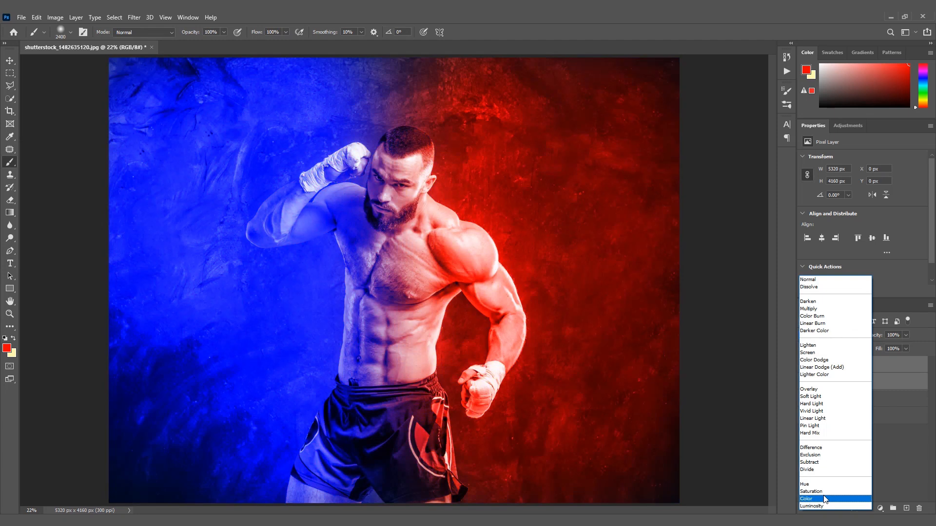
left_click(823, 497)
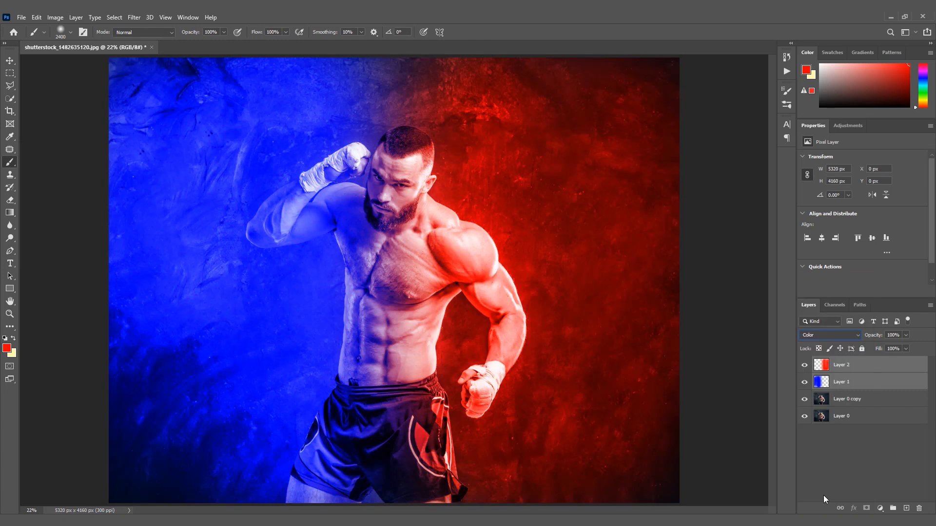
Select the fighter on Layer 0 copy with Select Subject and turn the selection into a layer mask.
left_click(840, 400)
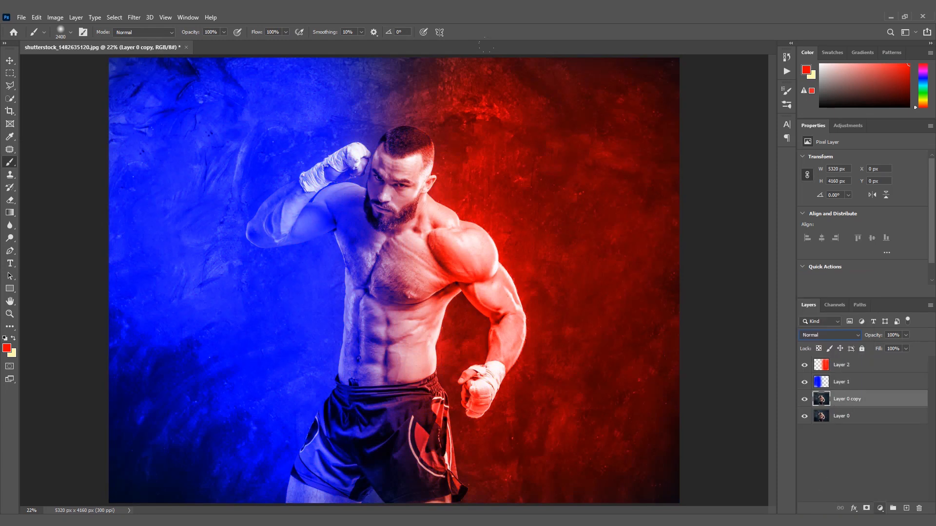
left_click(113, 18)
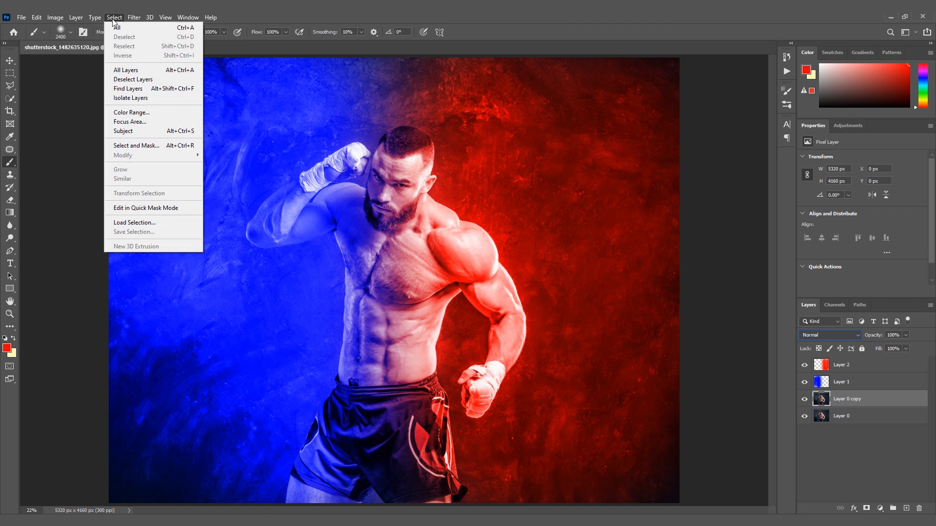
left_click(140, 131)
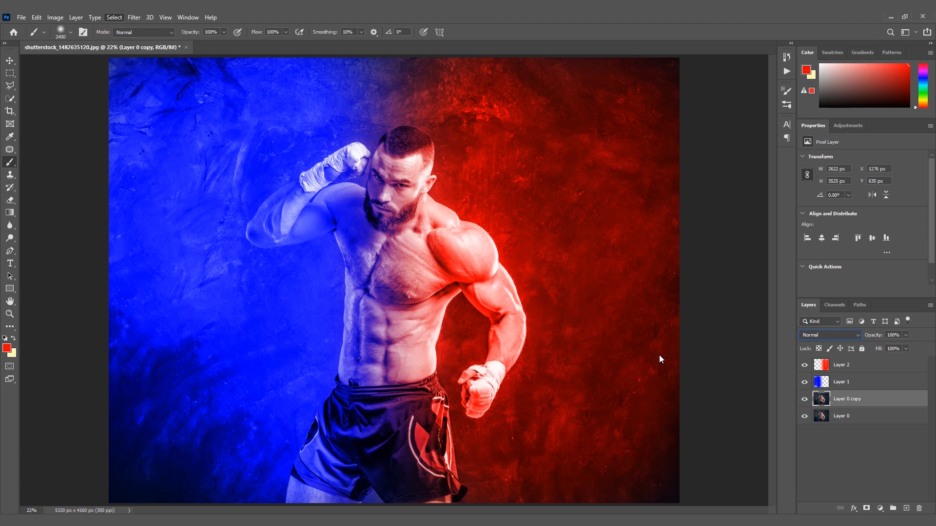
left_click(867, 508)
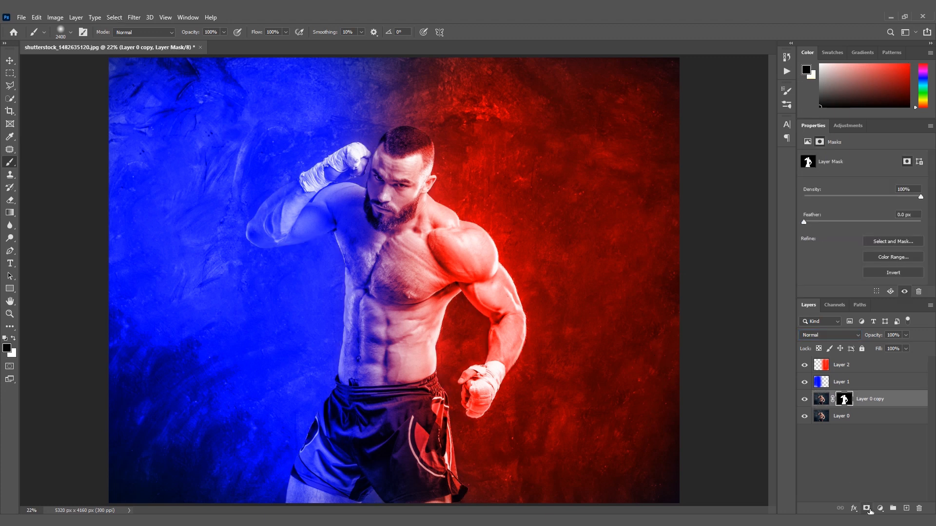
Load the mask of Layer 0 copy as a selection, and group the red and blue paint layers.
left_click(844, 400, "ctrl")
left_click(820, 399)
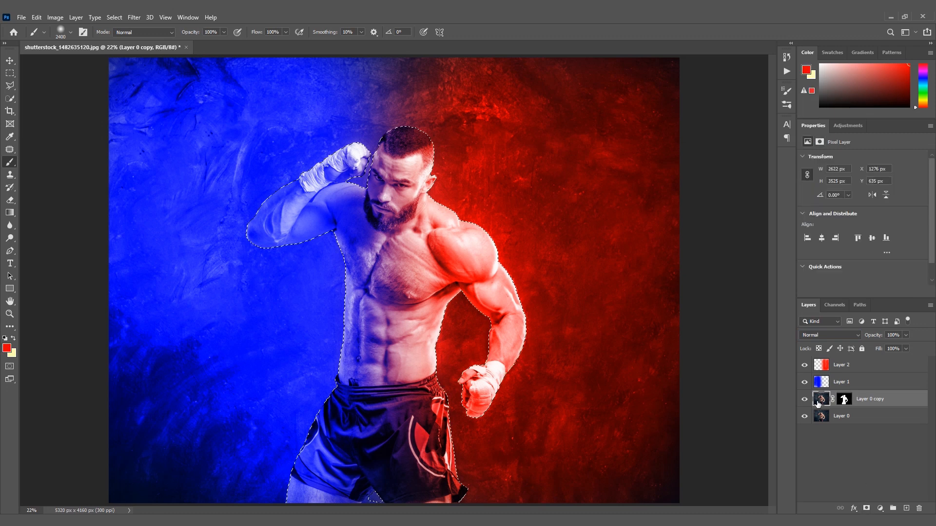
key("ctrl+j")
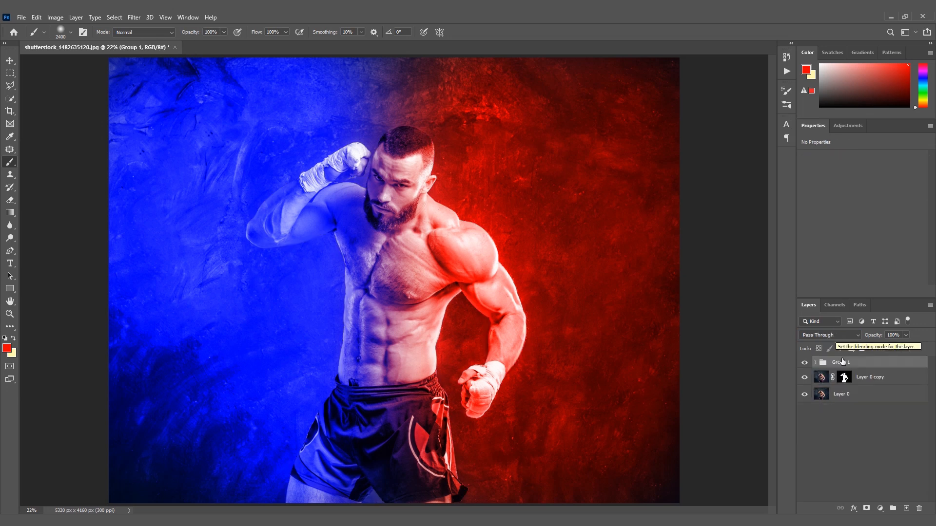
Add a Curves adjustment above Group 1, pulling the black and white points inward and lifting the shadows and highlights.
left_click(880, 509)
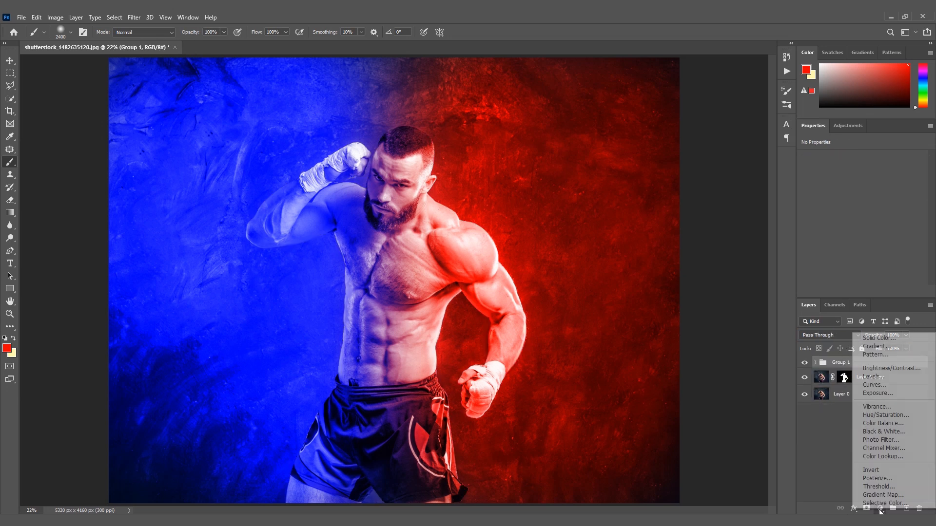
left_click(874, 385)
left_click_drag(826, 284, 833, 284)
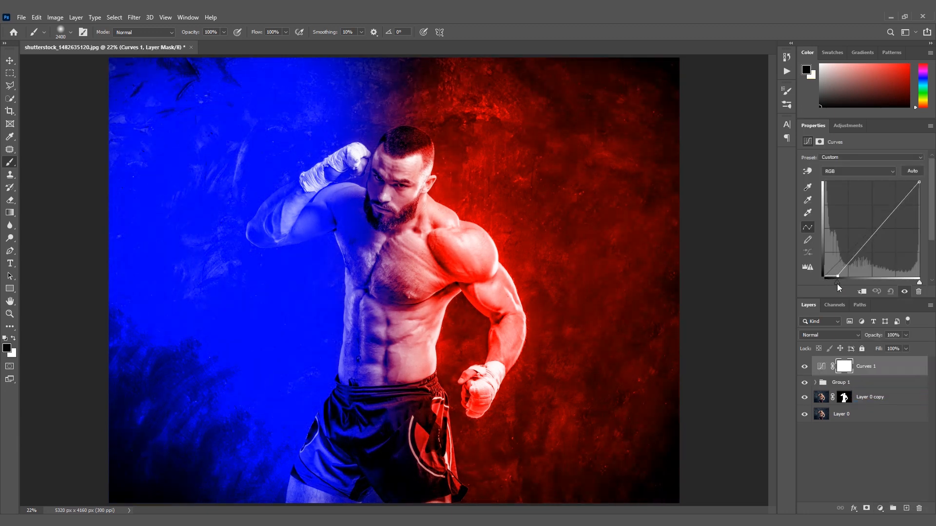
left_click_drag(919, 284, 911, 284)
left_click_drag(886, 208, 887, 203)
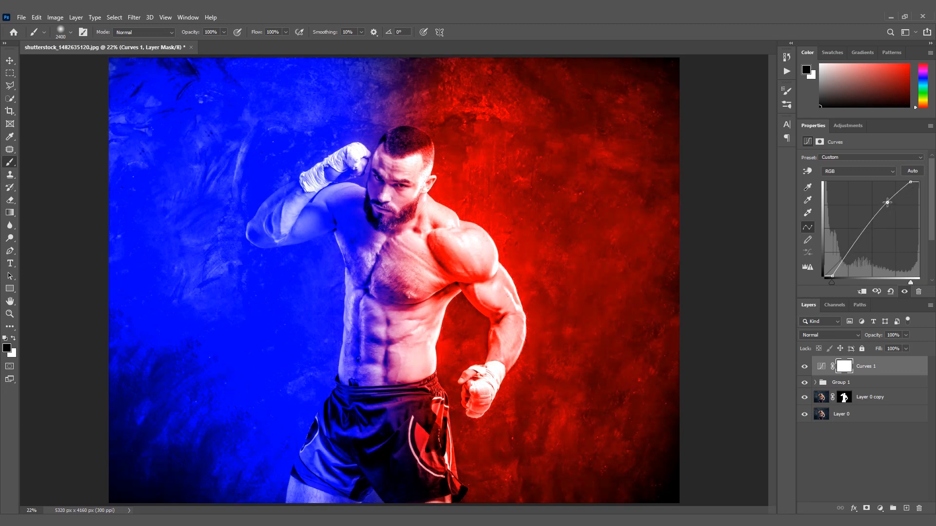
left_click_drag(841, 263, 843, 256)
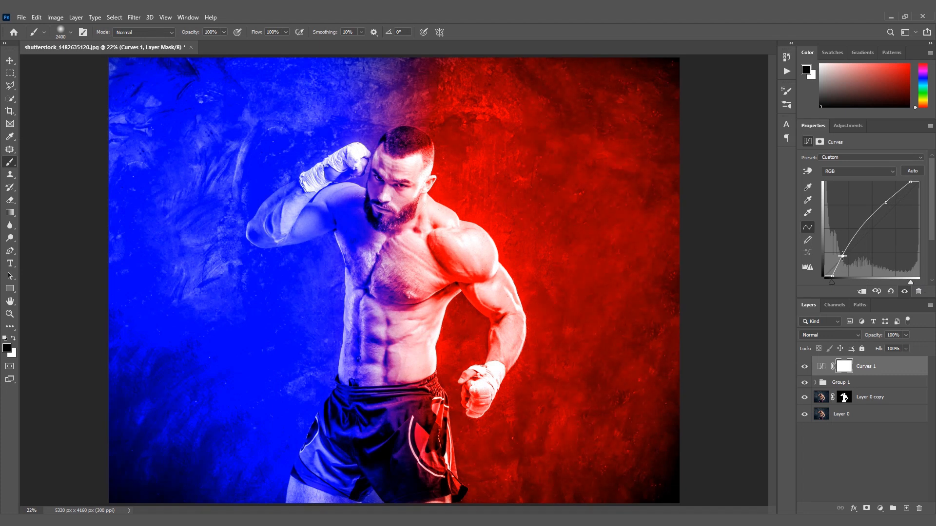
left_click(10, 60)
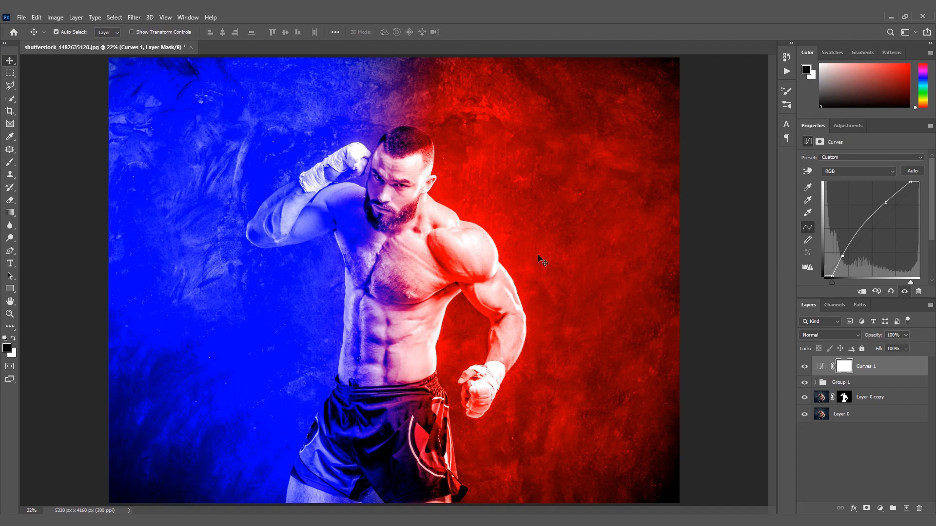
left_click(21, 19)
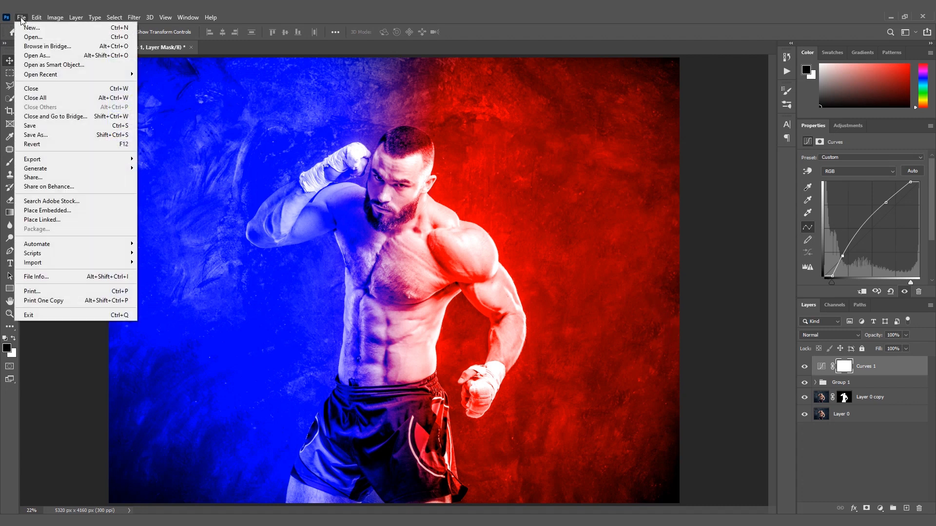
left_click(63, 210)
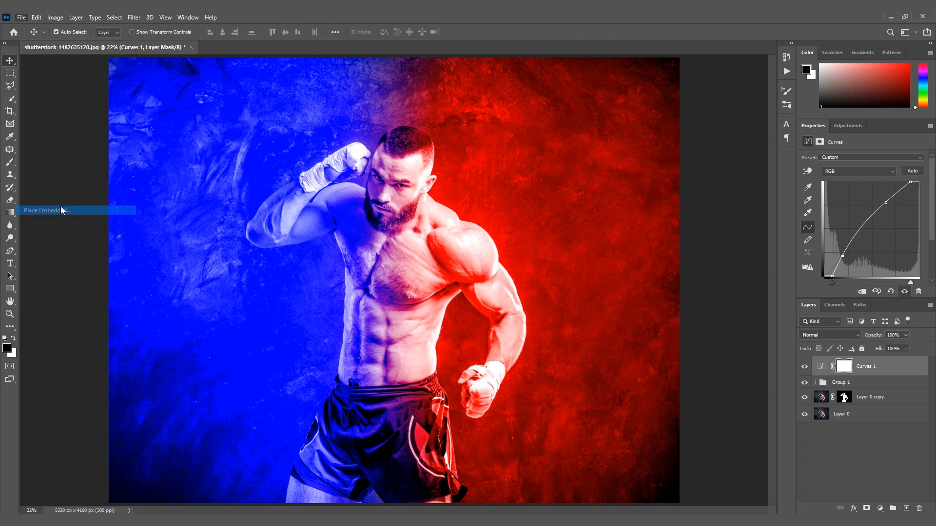
double_click(187, 140)
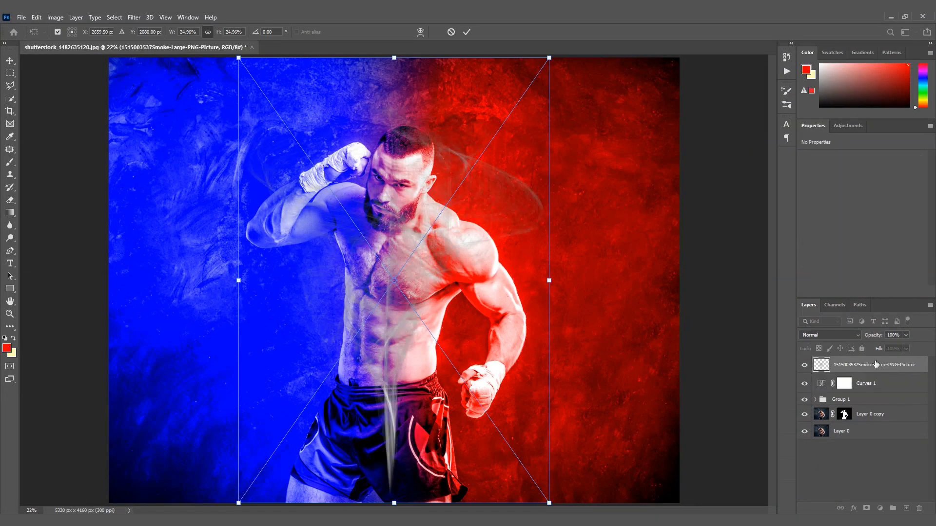
left_click_drag(868, 363, 860, 422)
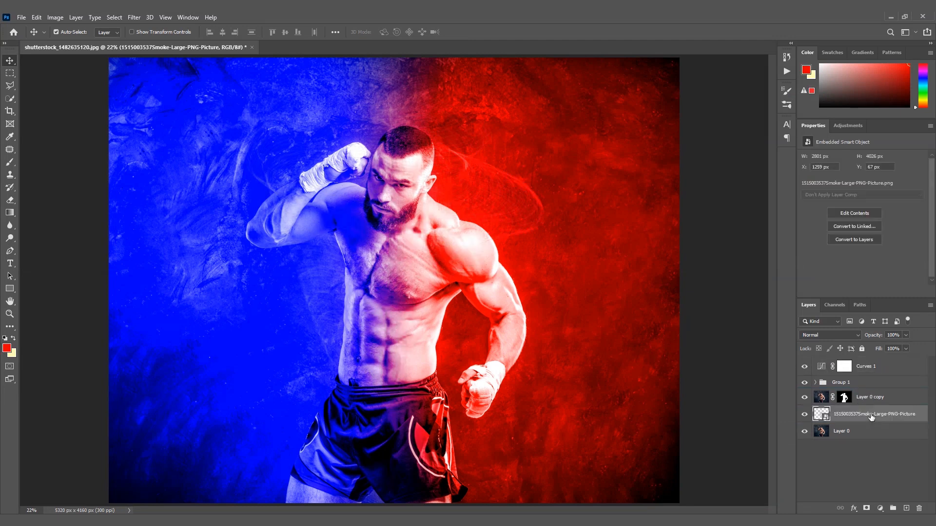
Scale the smoke to about 21.48%, rotate it about 13.18°, and position it behind the fighter on the red side.
key("ctrl+t")
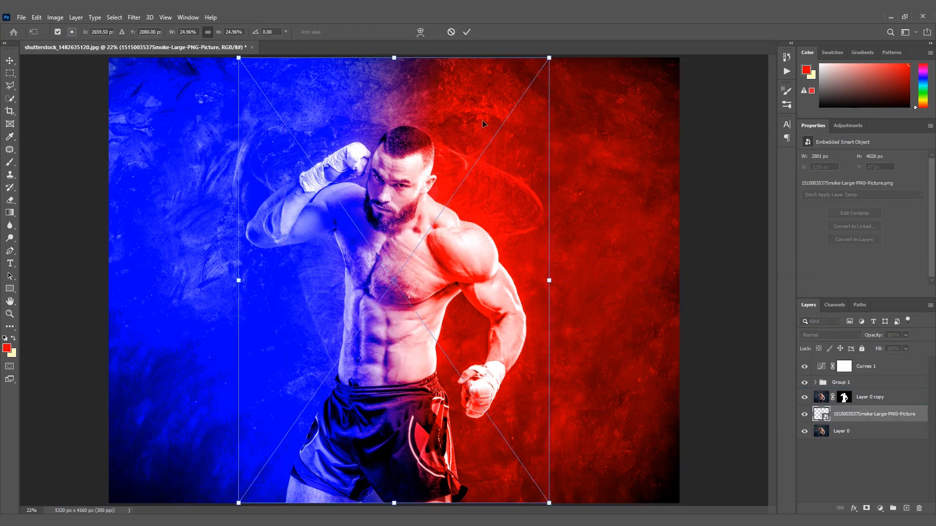
left_click_drag(574, 79, 618, 96)
left_click_drag(488, 174, 566, 161)
left_click_drag(674, 85, 618, 135)
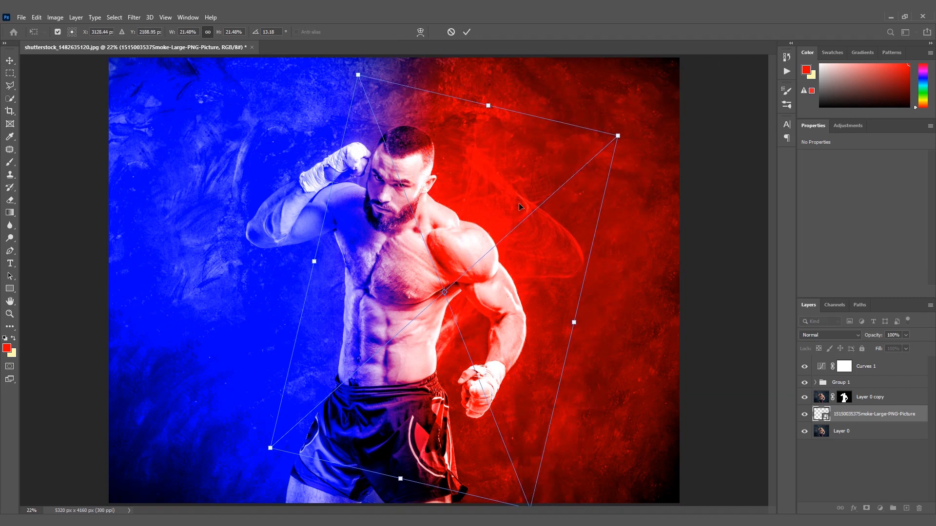
left_click_drag(493, 206, 537, 185)
key("Return")
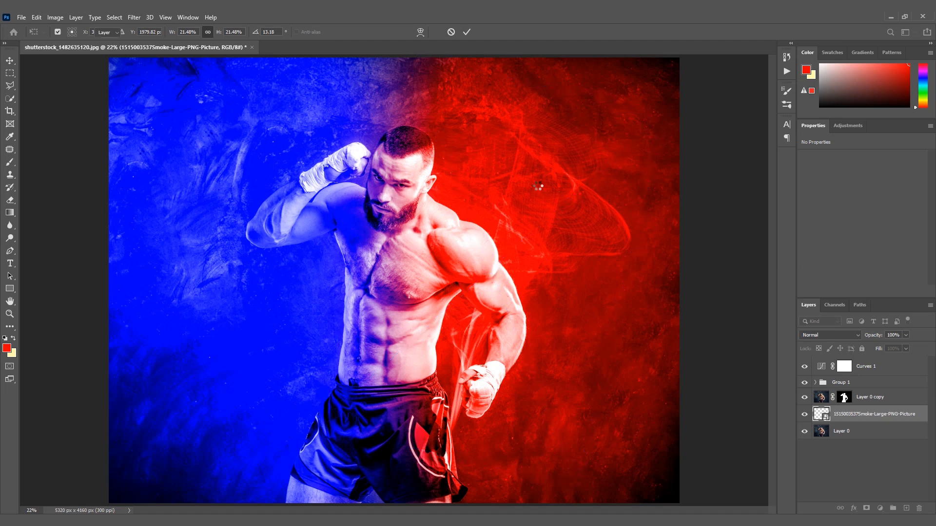
Duplicate the smoke layer, flip the copy horizontally, and position it on the blue side at about X 528 px, Y 529 px.
key("ctrl+j")
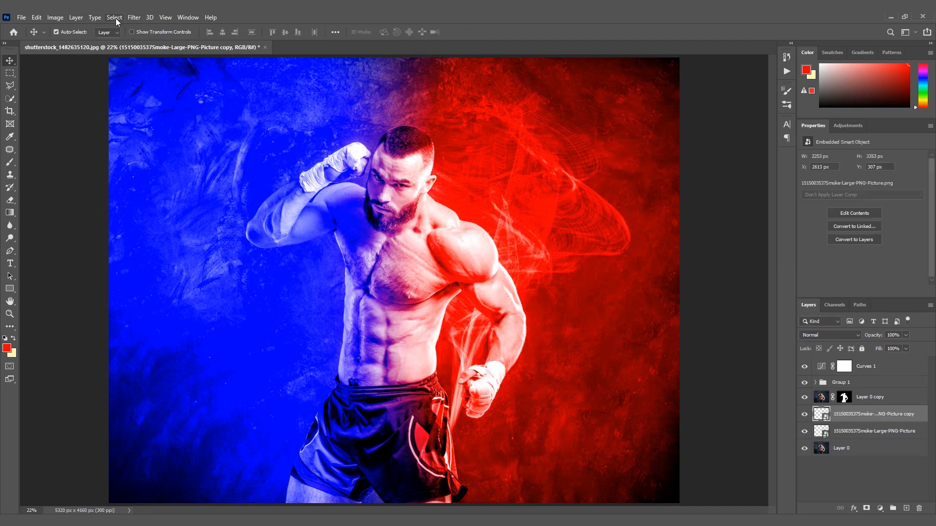
key("ctrl")
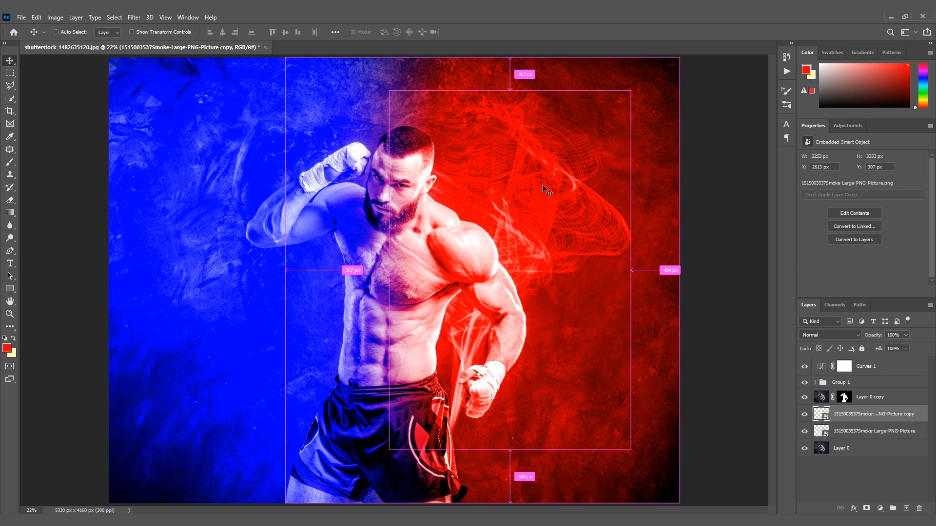
key("ctrl+t")
right_click(576, 186)
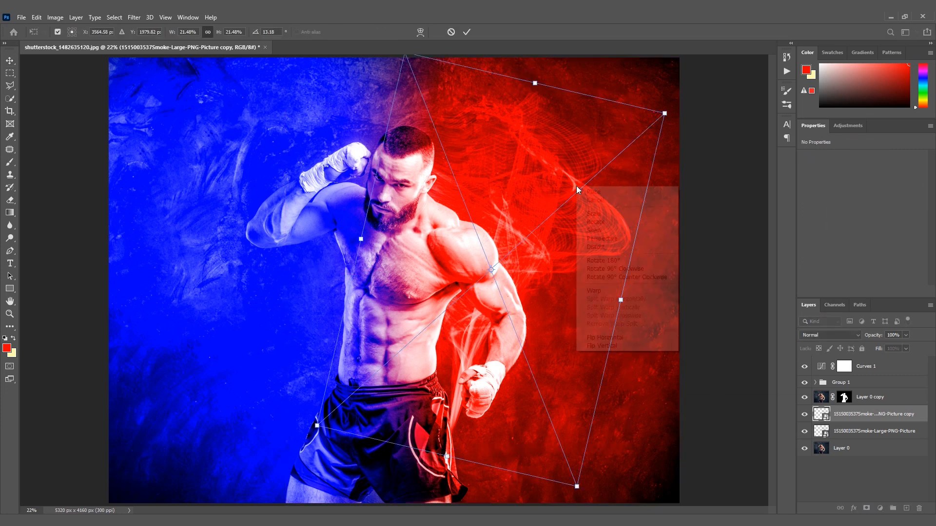
left_click(604, 337)
left_click_drag(551, 205, 352, 225)
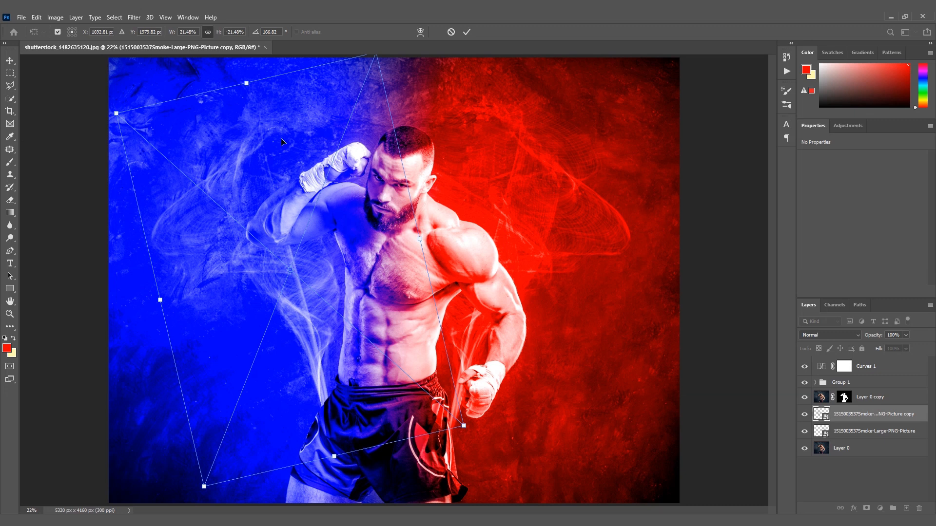
left_click_drag(256, 134, 269, 157)
key("Return")
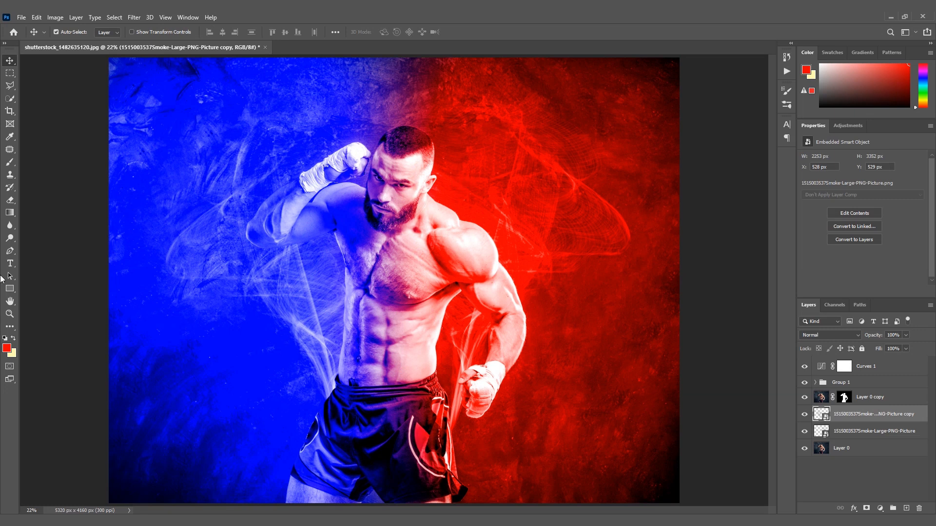
Add a centred text line reading NO GAIN NO PAIN across the fighter's chest, with a wide gap between the two phrases.
left_click(10, 264)
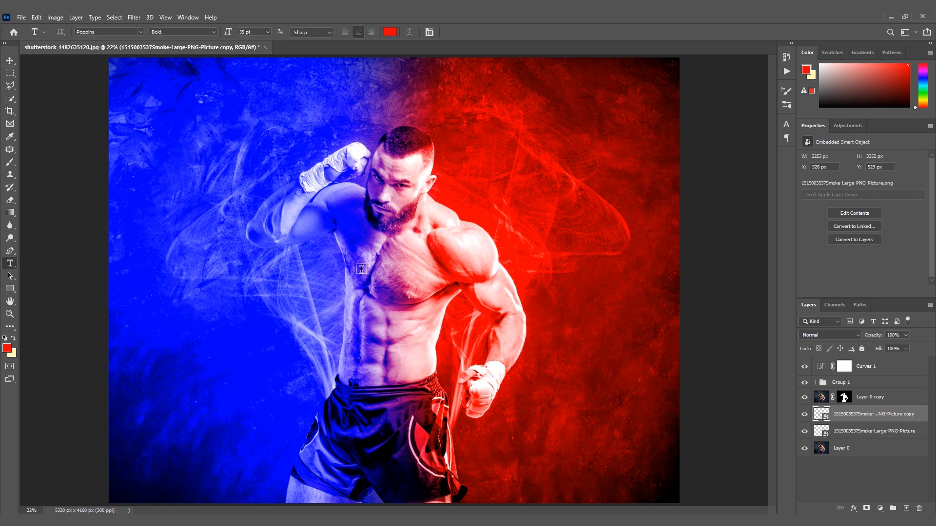
left_click(350, 256)
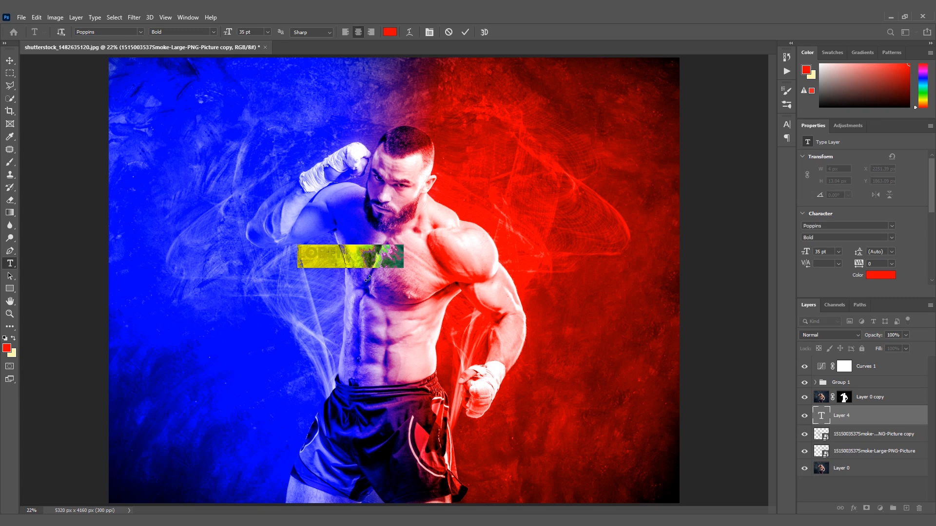
key("BackSpace")
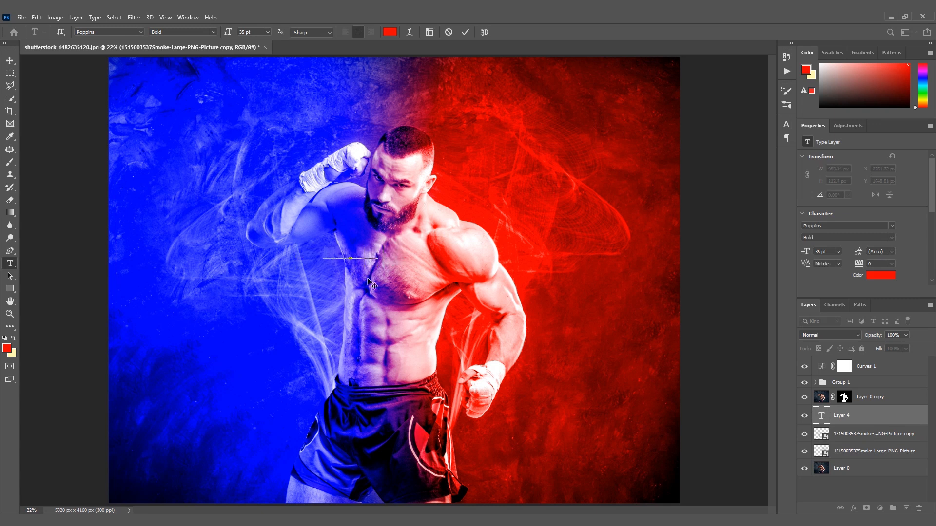
type("NO GAIN NO PAIN")
Set the NO GAIN NO PAIN text size to 125 pt and move it down to about X 104 px, Y 2132 px.
key("ctrl+a")
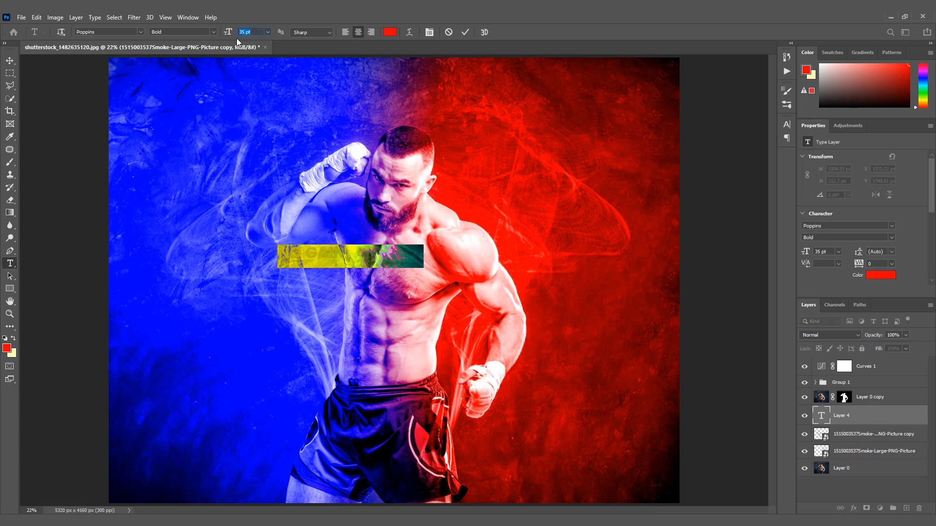
key("Return")
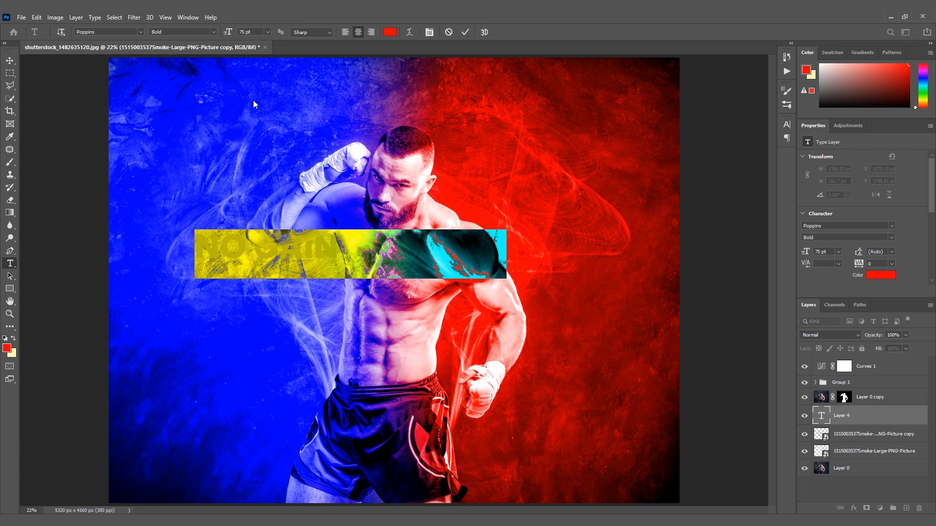
type("125")
key("Return")
left_click(8, 61)
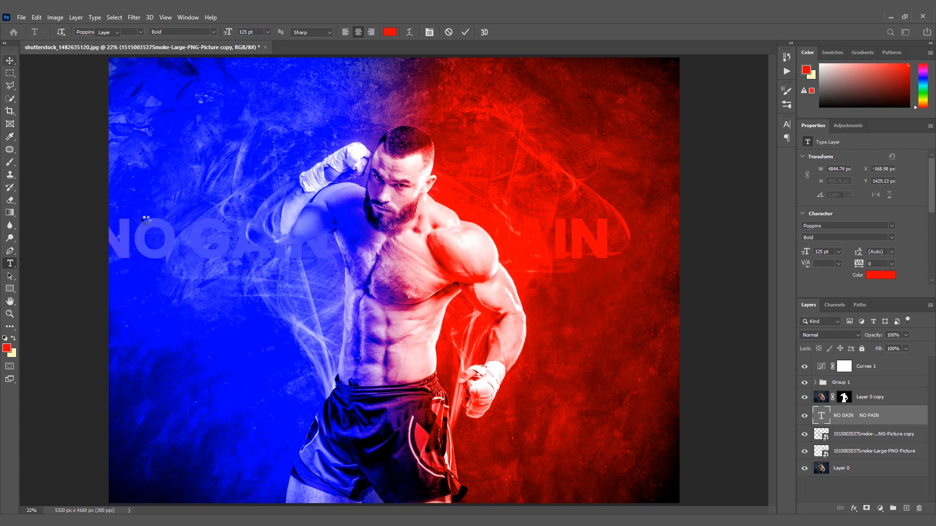
left_click_drag(125, 245, 154, 317)
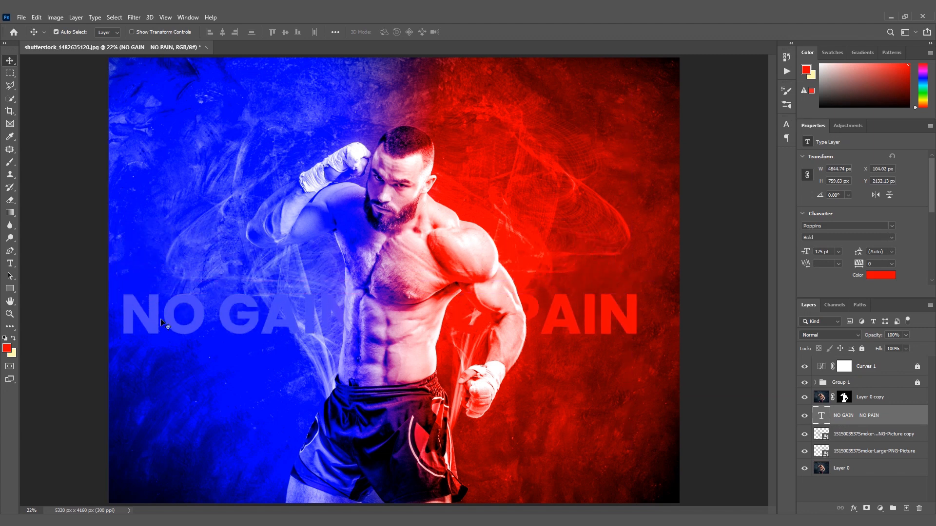
Change the font of the NO GAIN NO PAIN text to Capture it Regular.
double_click(820, 415)
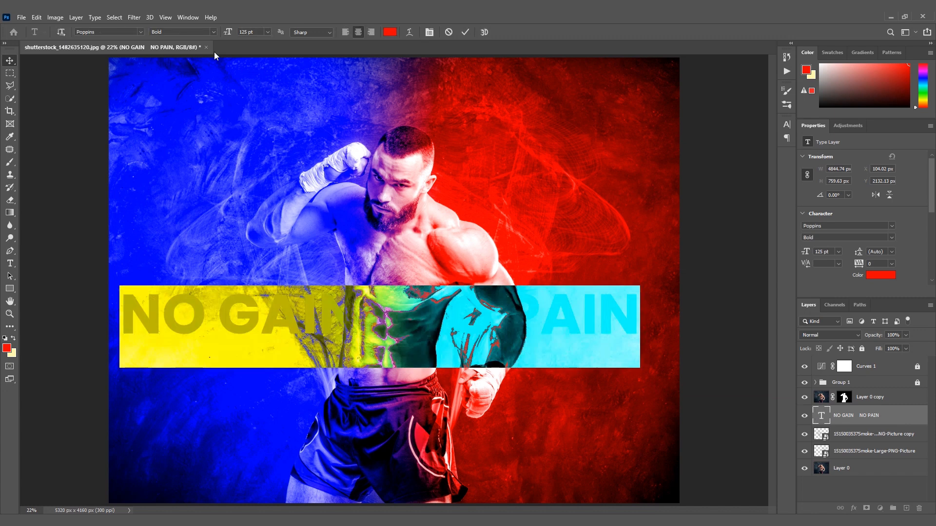
left_click(103, 31)
type("CAP")
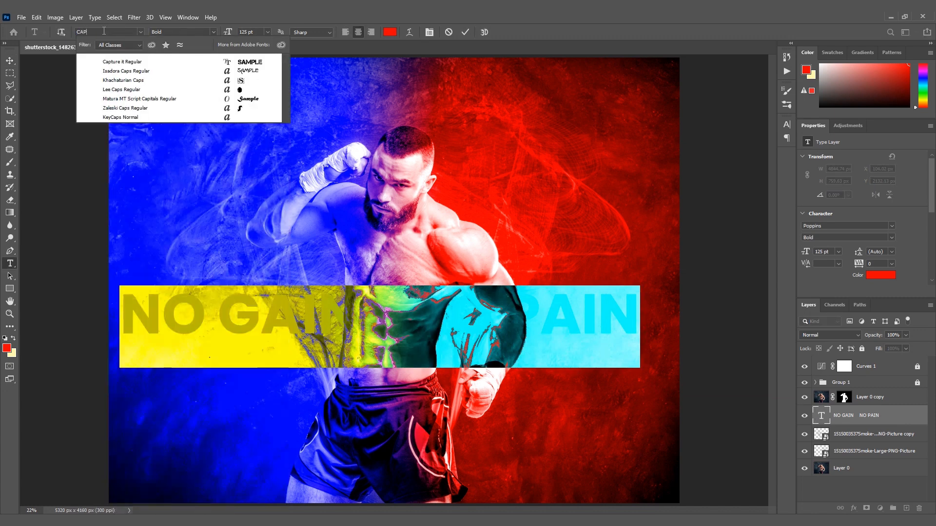
left_click(120, 62)
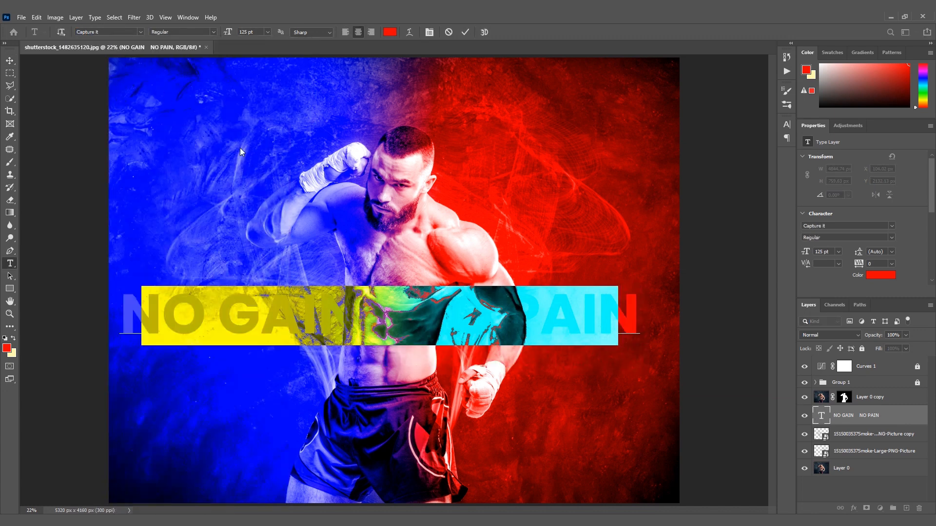
left_click(331, 298)
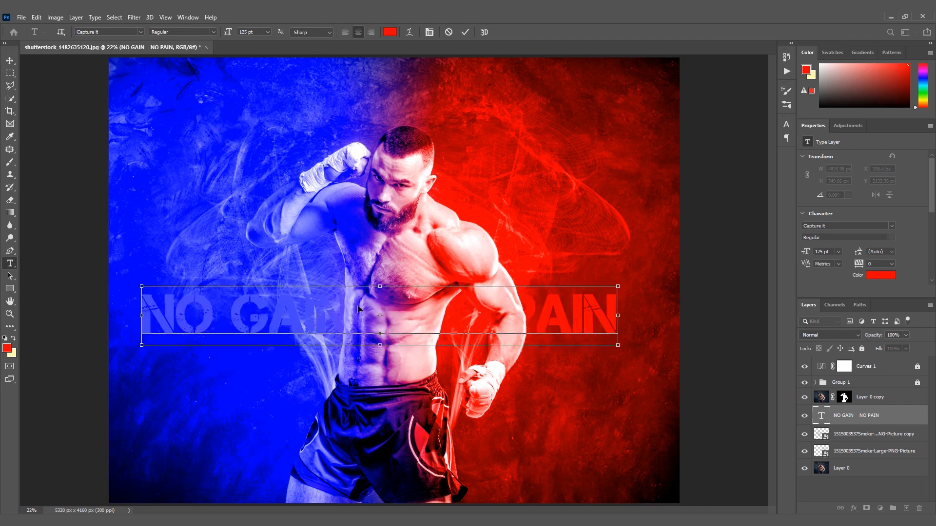
Rotate the NO GAIN NO PAIN text to -26° and position it at about X 287 px, Y 635 px.
left_click(10, 60)
key("ctrl+t")
left_click_drag(638, 281, 569, 184)
left_click_drag(539, 213, 541, 185)
key("Return")
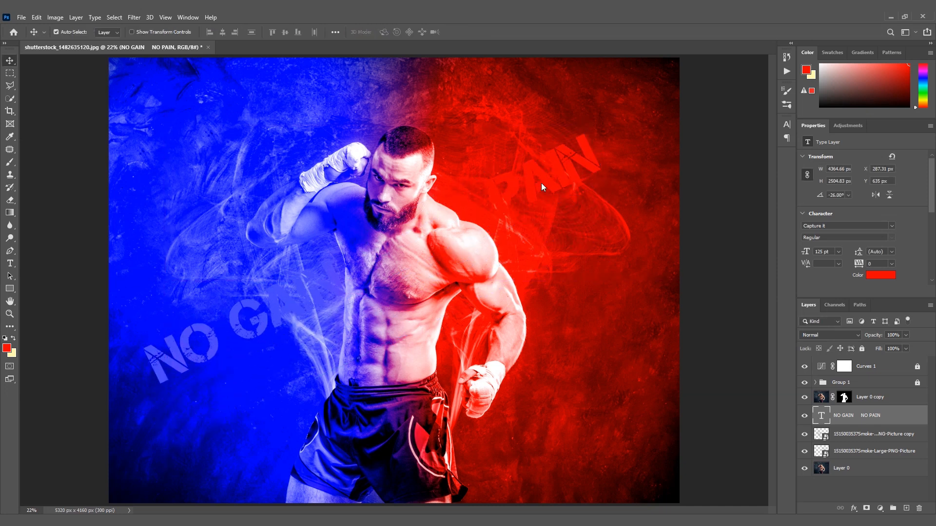
Widen the gap between NO GAIN and NO PAIN and reposition the text at about X 217 px, Y 422 px.
double_click(462, 180)
left_click(487, 193)
key("ctrl+Left")
left_click(10, 60)
mouse_move(498, 201)
left_mouse_down()
mouse_move(507, 205)
mouse_move(512, 190)
left_mouse_up()
Add a Drop Shadow layer style to the NO GAIN NO PAIN text.
left_click(853, 508)
key("Escape")
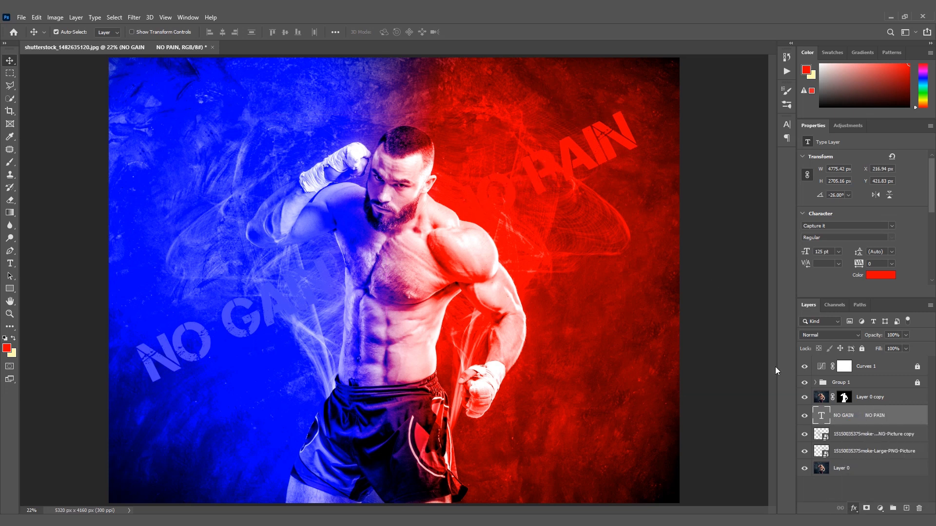
left_click(561, 270)
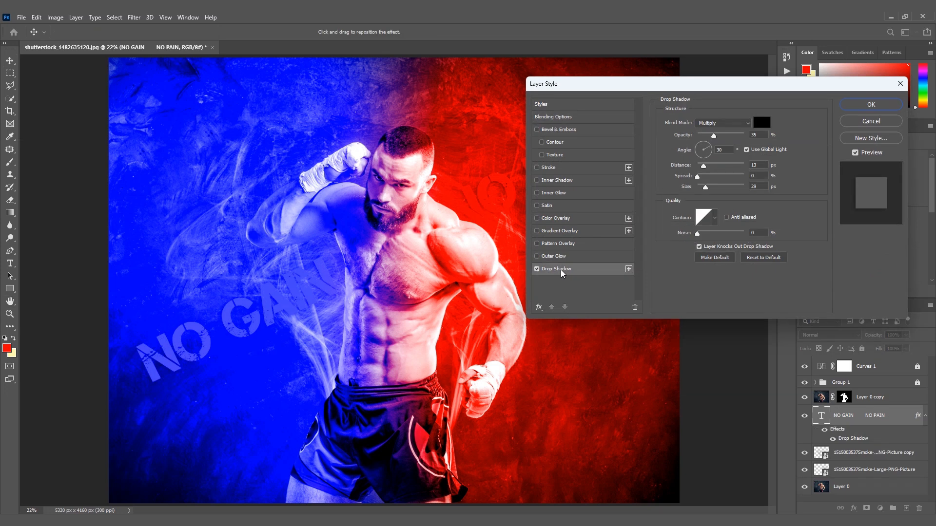
Enable a Gradient Overlay on the text and set the gradient's start stop to the light blue a5a5fc.
left_click(567, 231)
left_click(711, 148)
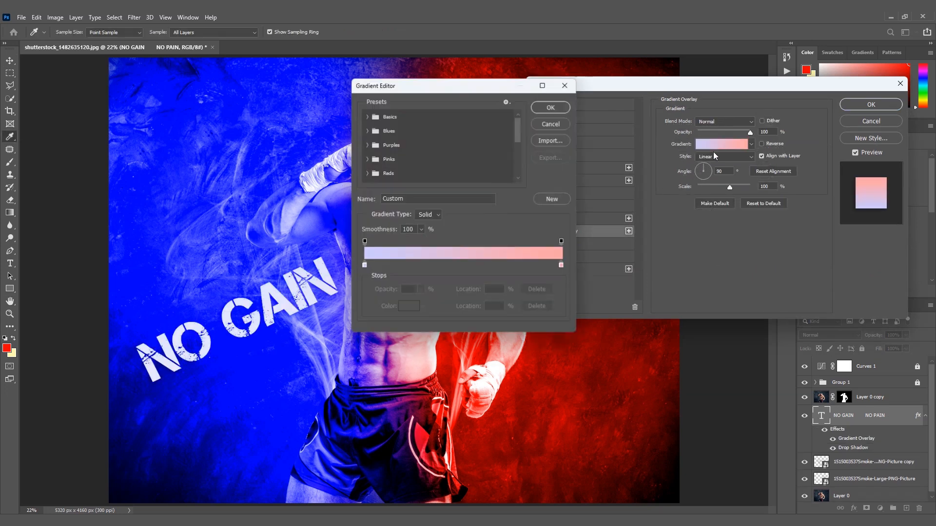
double_click(364, 264)
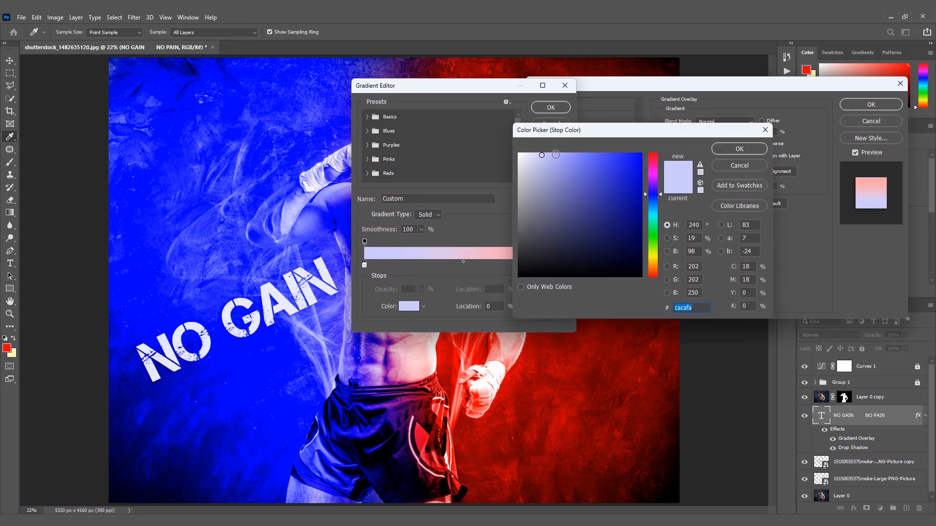
left_click_drag(555, 154, 561, 155)
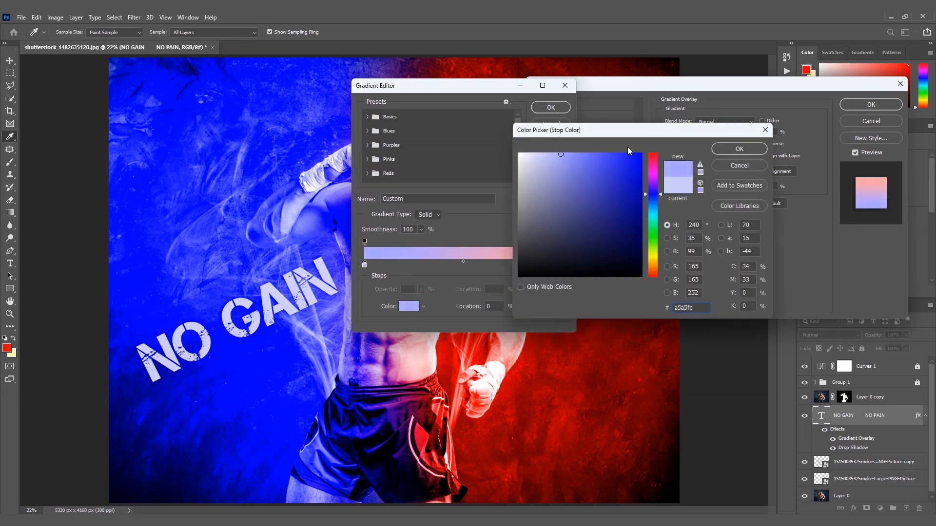
left_click(733, 151)
Set the gradient's end stop at location 100 to a lighter pink.
left_click(561, 265)
left_click(409, 306)
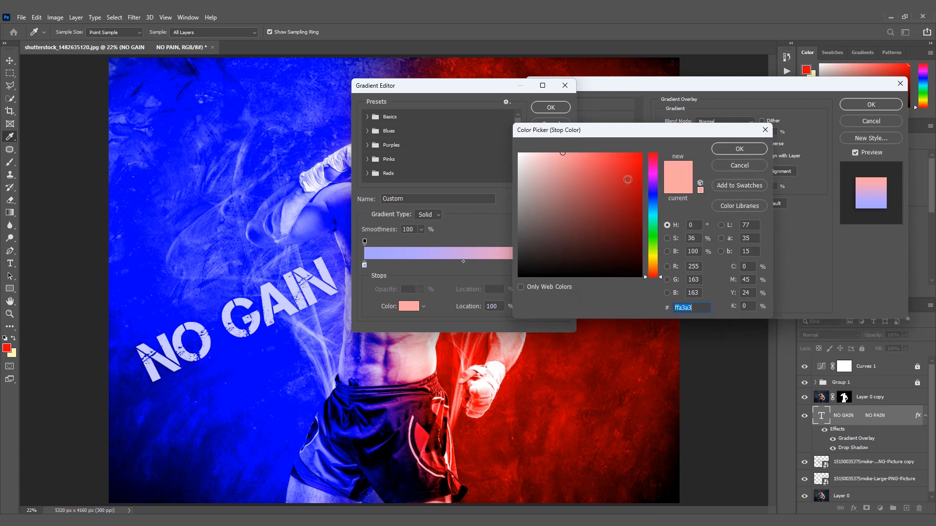
left_click(560, 154)
left_click(548, 152)
left_click(732, 149)
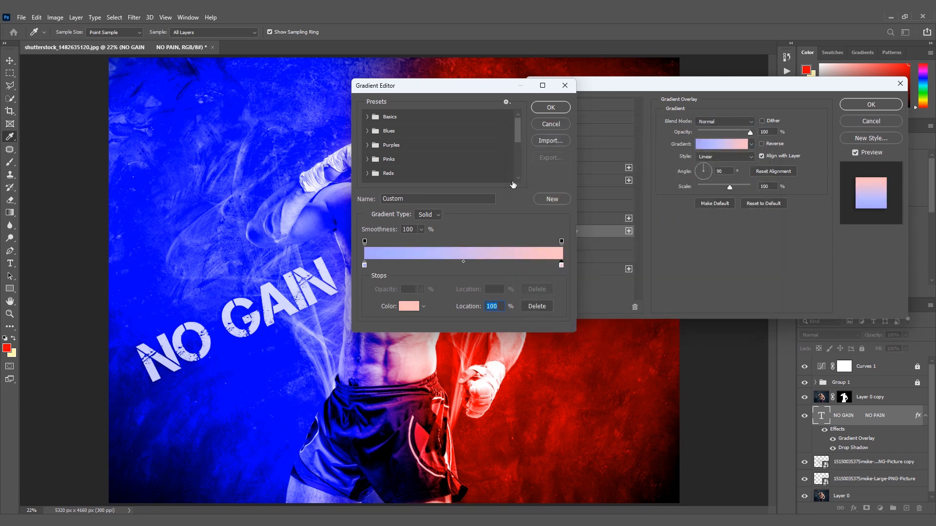
Accept the gradient and layer style, and move the slogan text to about X 319 px, Y 460 px.
left_click(549, 108)
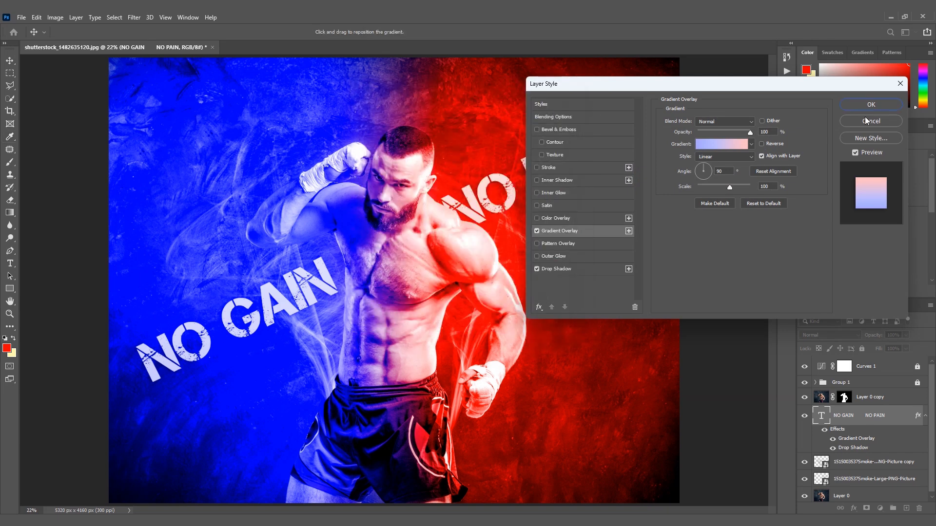
left_click(870, 105)
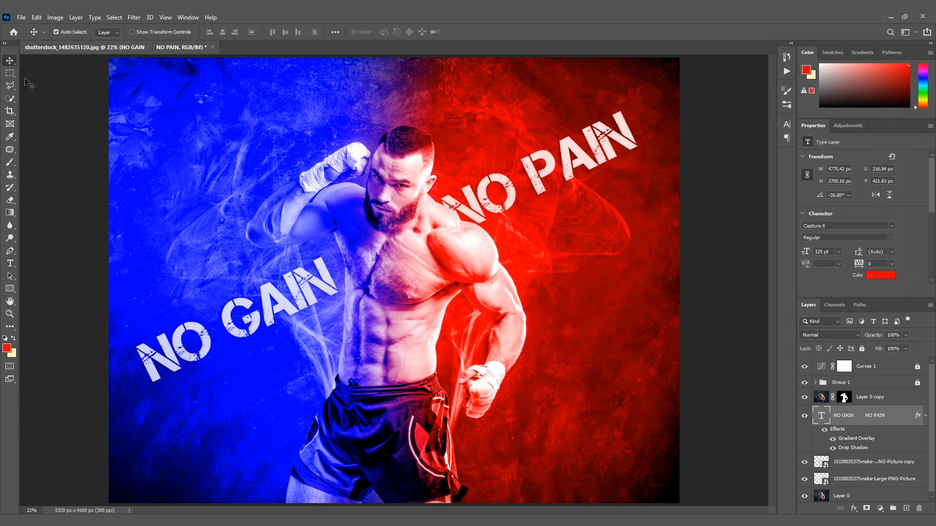
left_click_drag(511, 205, 520, 209)
Add a two-line text reading YOUR LOGO on the upper blue part of the background.
left_click(10, 263)
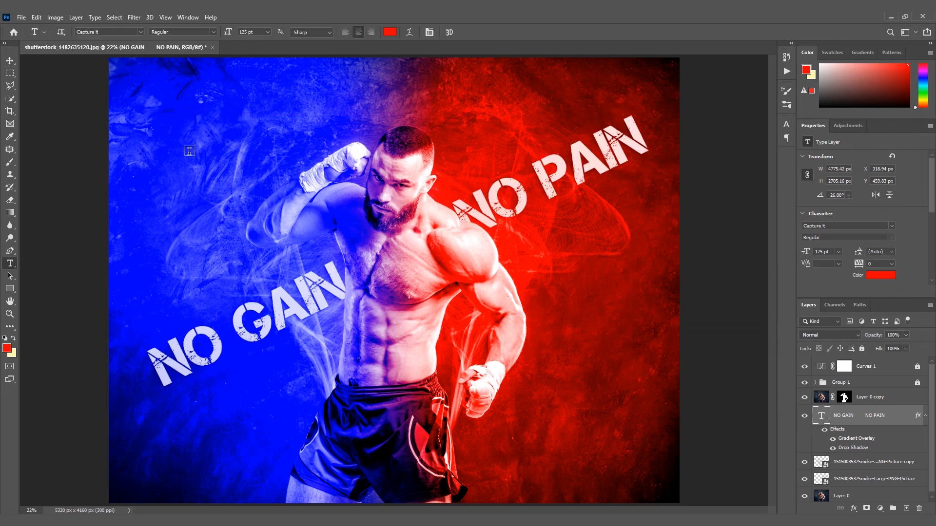
left_click(188, 144)
type("YOUR")
key("Return")
type("LOGO")
Format the YOUR LOGO text as Poppins Bold at 35 pt in white.
key("ctrl+a")
left_click(118, 30)
type("POPP")
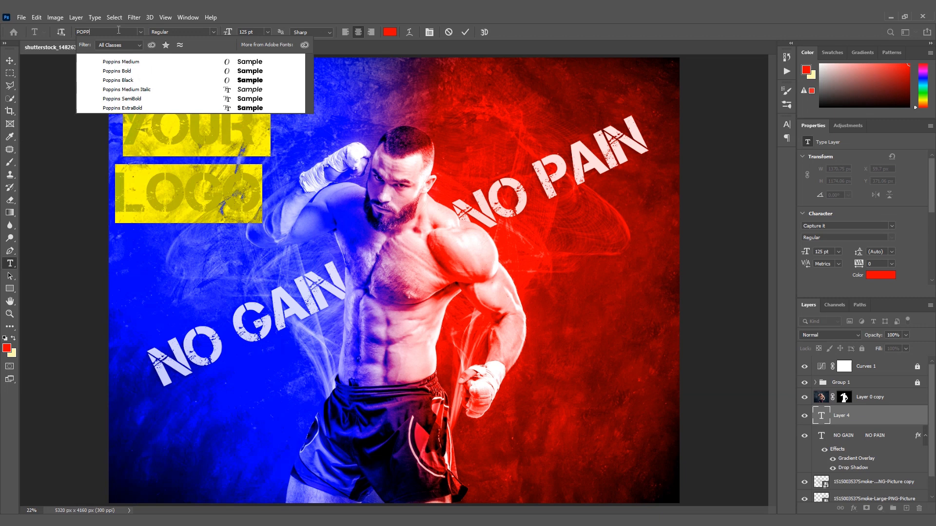
left_click(121, 71)
left_click(258, 34)
type("35")
key("Return")
left_click(391, 34)
left_click(527, 157)
left_click(735, 145)
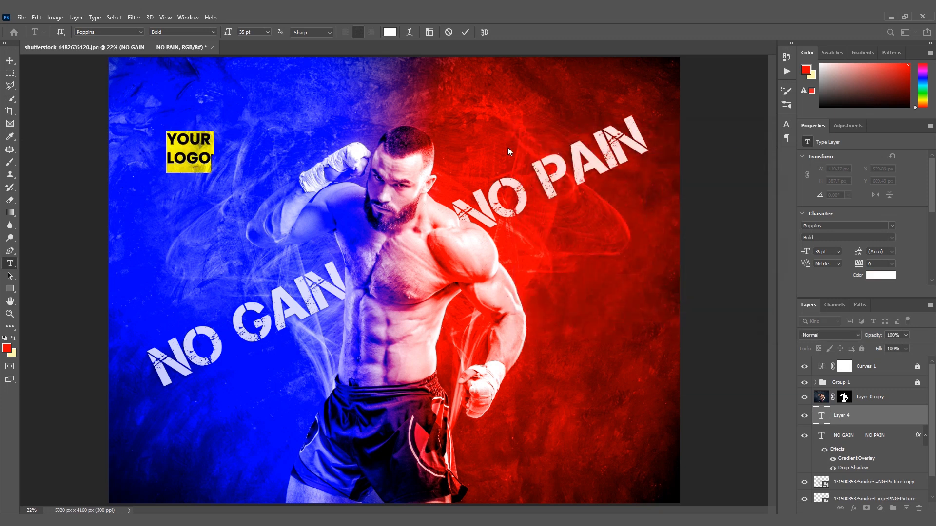
Position the YOUR LOGO text near the upper-left corner of the image, at about X 204 px, Y 146 px.
left_click(10, 60)
left_click_drag(195, 142, 151, 82)
key("0")
key("0")
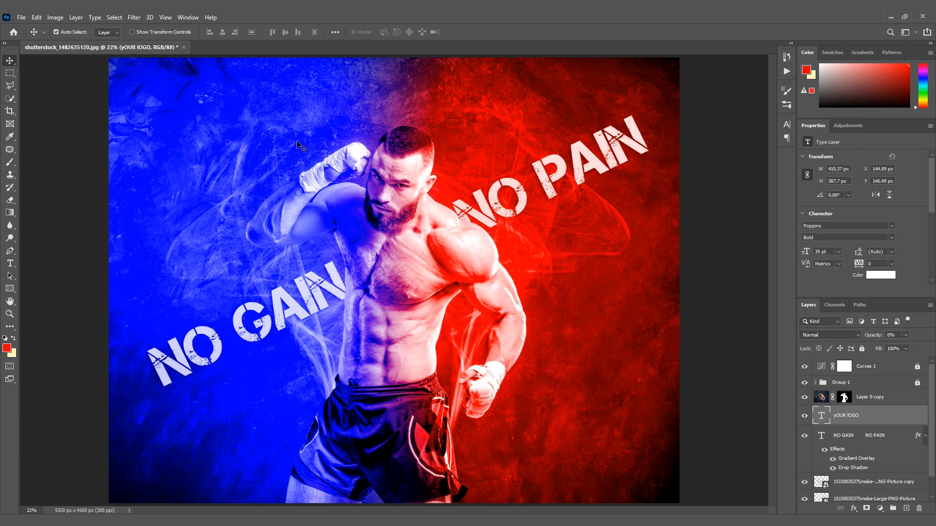
key("ctrl+z")
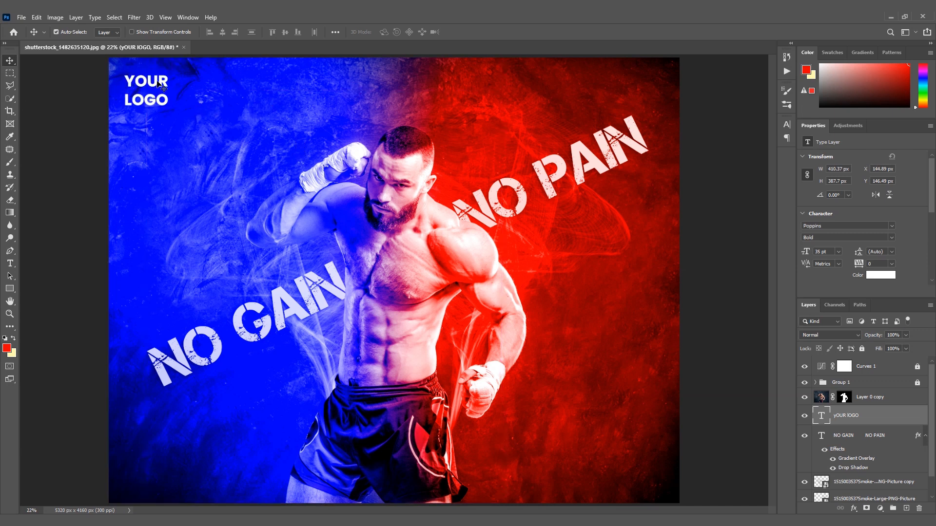
left_click_drag(165, 84, 165, 84)
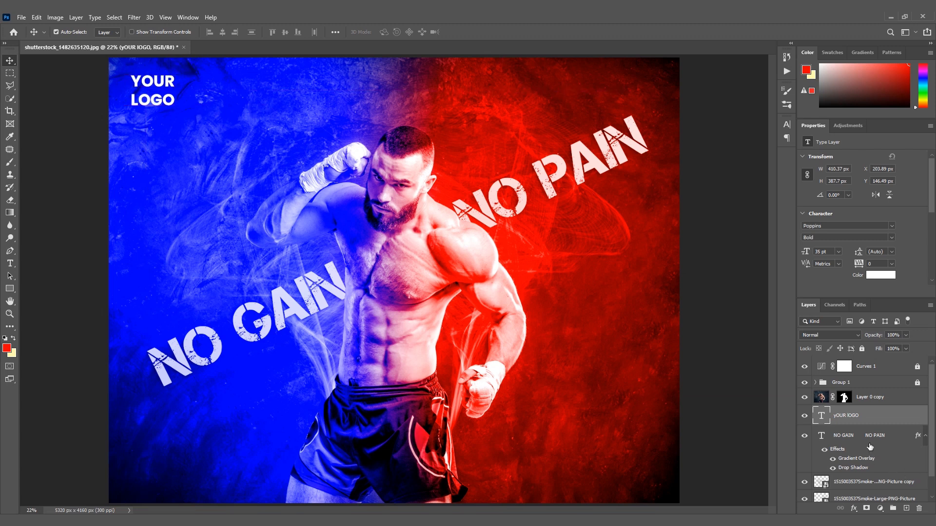
Duplicate Layer 3 inside Group 1 and move the copy out of the group, directly below the YOUR LOGO layer.
left_click(816, 383)
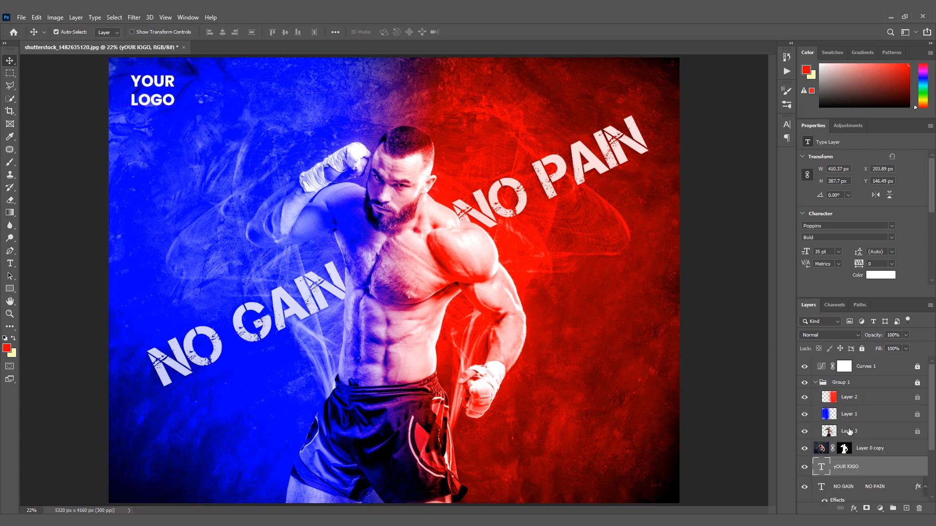
left_click(836, 432)
key("ctrl+j")
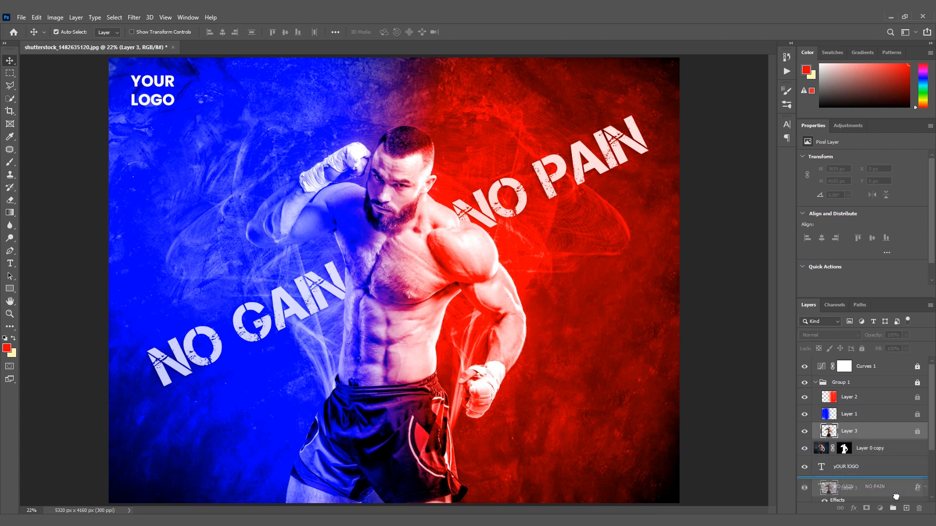
left_click_drag(855, 437, 865, 491)
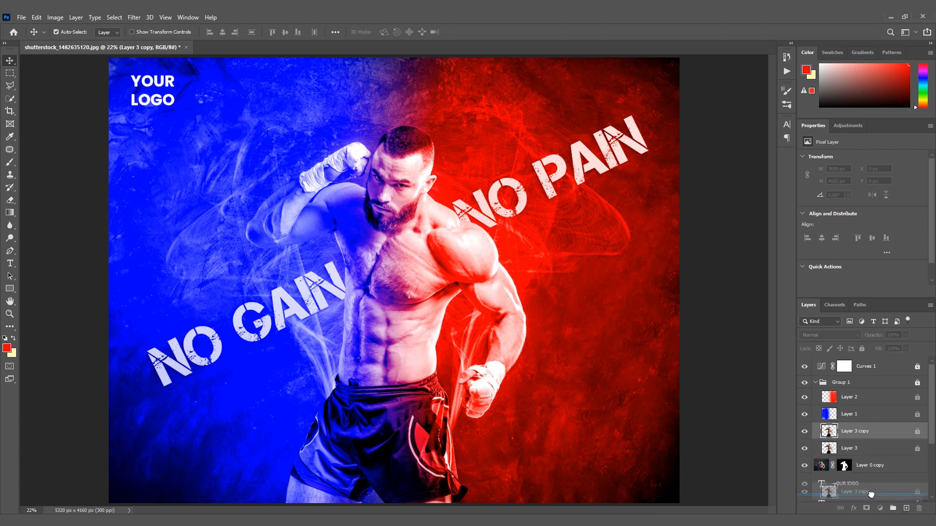
Collapse Group 1 and clip the Curves 1 adjustment to it.
left_click(814, 383)
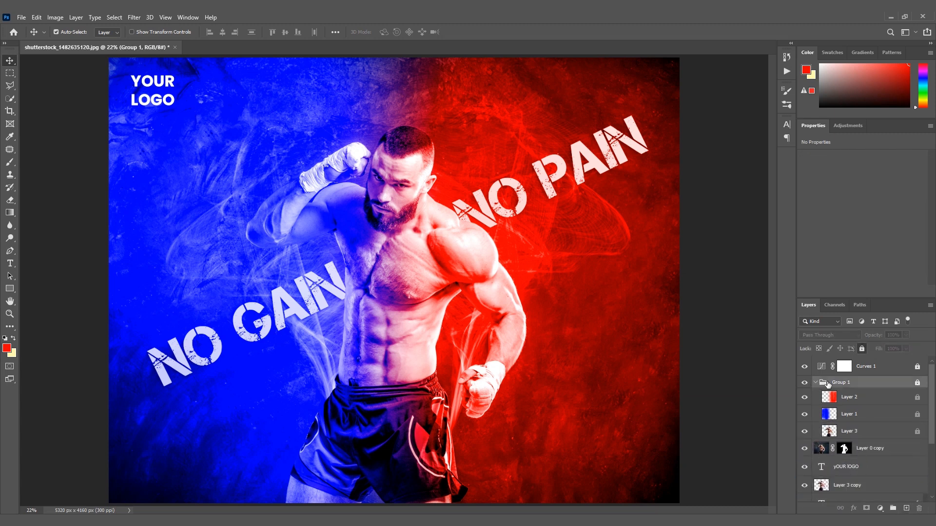
left_click(815, 383)
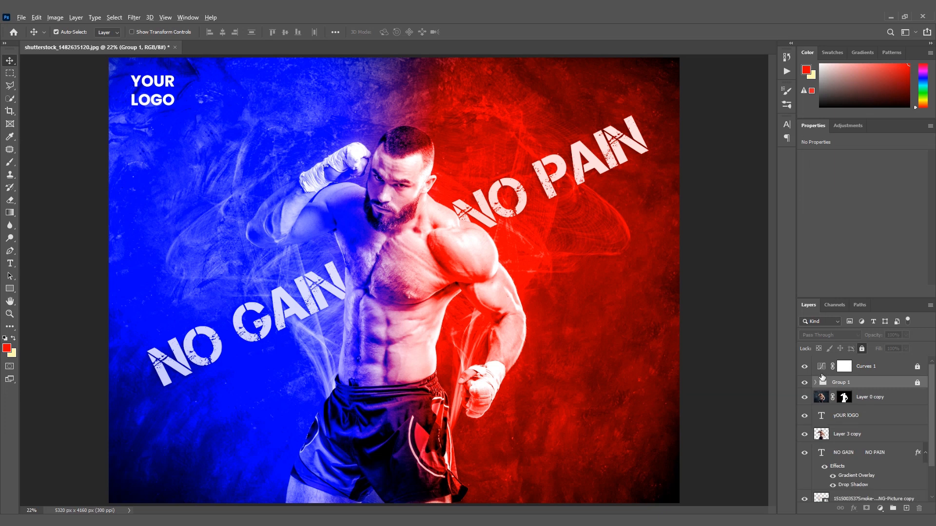
left_click(822, 378, "alt")
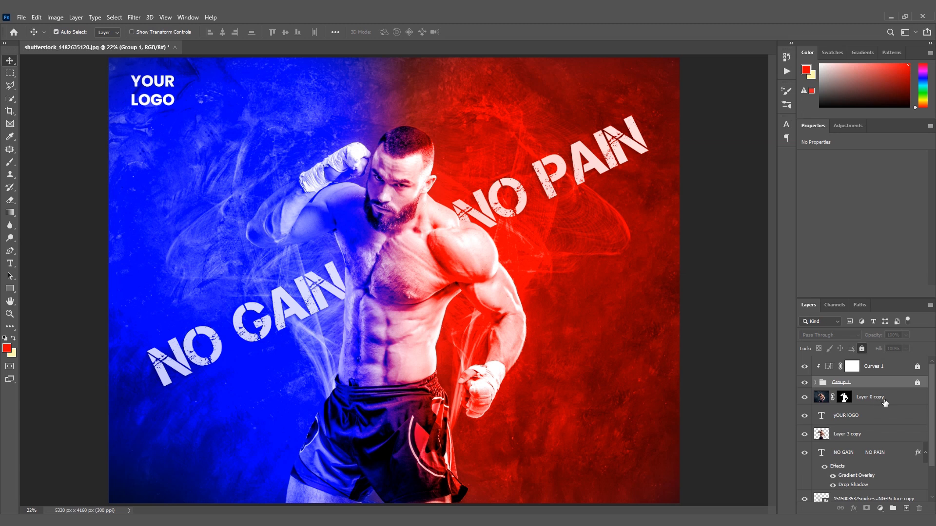
Move the Layer 3 copy layer directly below the NO GAIN NO PAIN text layer, above the smoke layers.
scroll(880, 422, "down", 1)
left_click(832, 417)
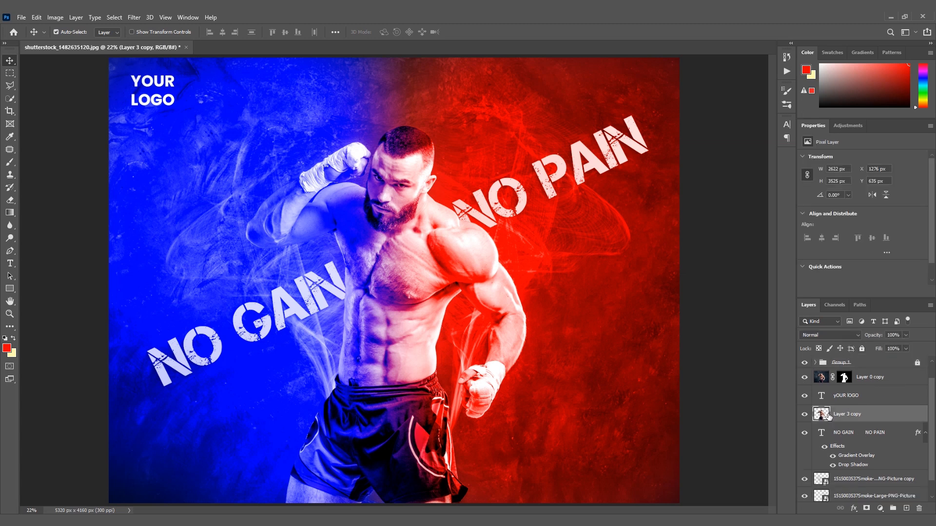
left_click_drag(827, 415, 835, 465)
Enlarge the Layer 3 copy fighter to about 213% and shift it down so its head and shoulders fill the background.
key("ctrl+t")
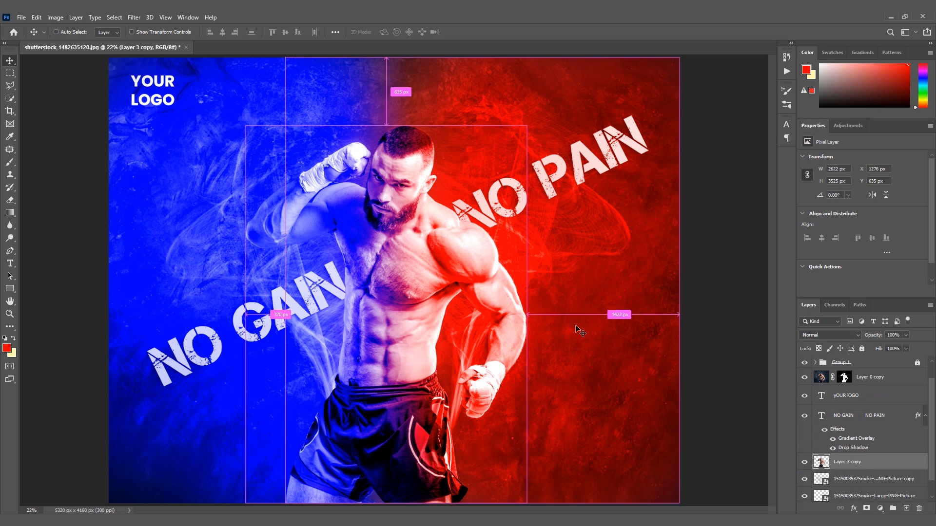
scroll(531, 300, "down", 3)
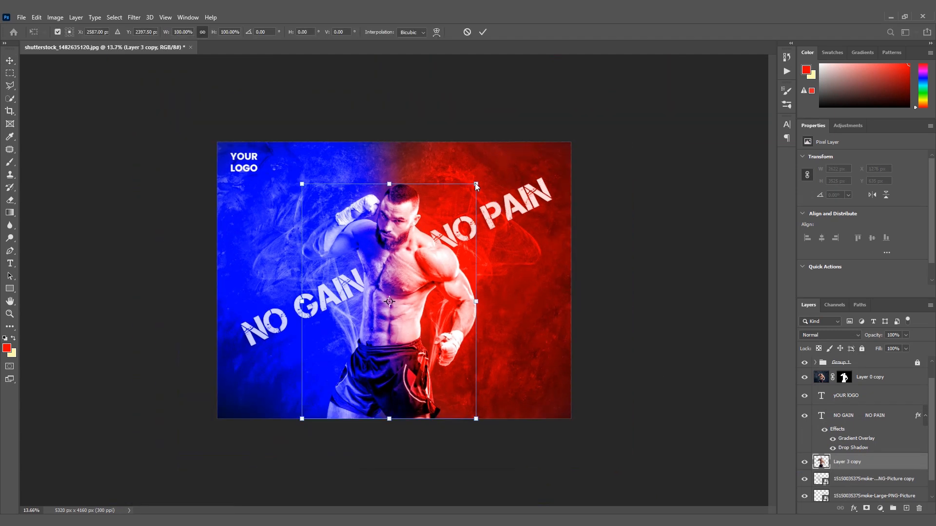
left_click_drag(475, 182, 594, 80)
left_click_drag(456, 143, 456, 184)
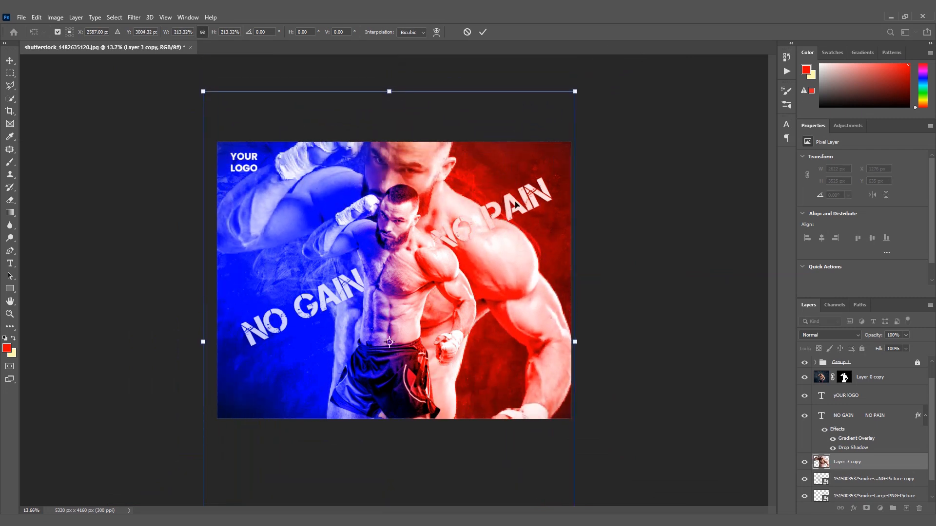
key("Return")
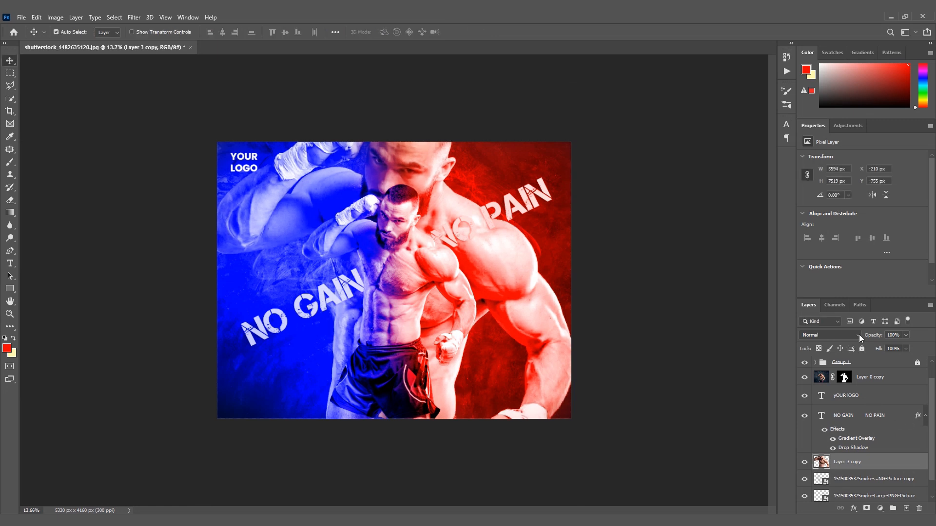
Set the Layer 3 copy layer's blend mode to Soft Light and its opacity to 90%.
left_click(859, 334)
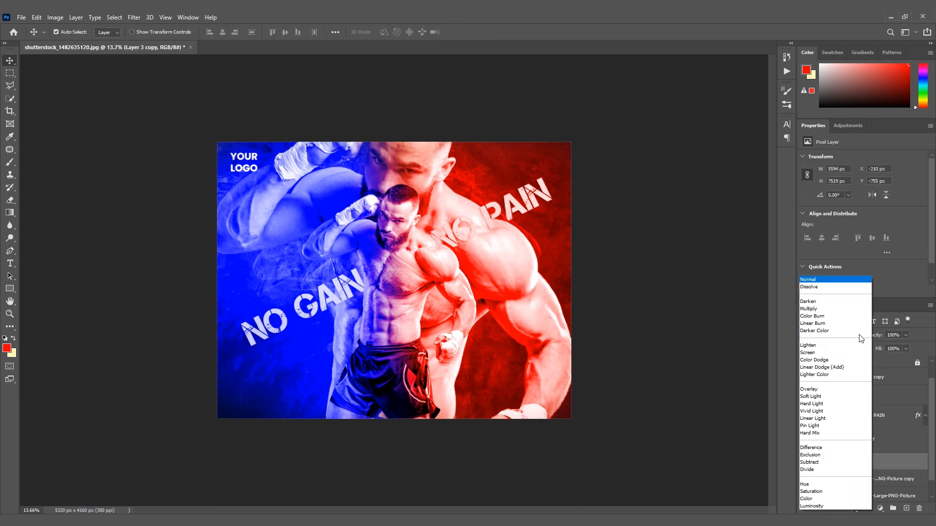
left_click(824, 396)
type("90")
key("Return")
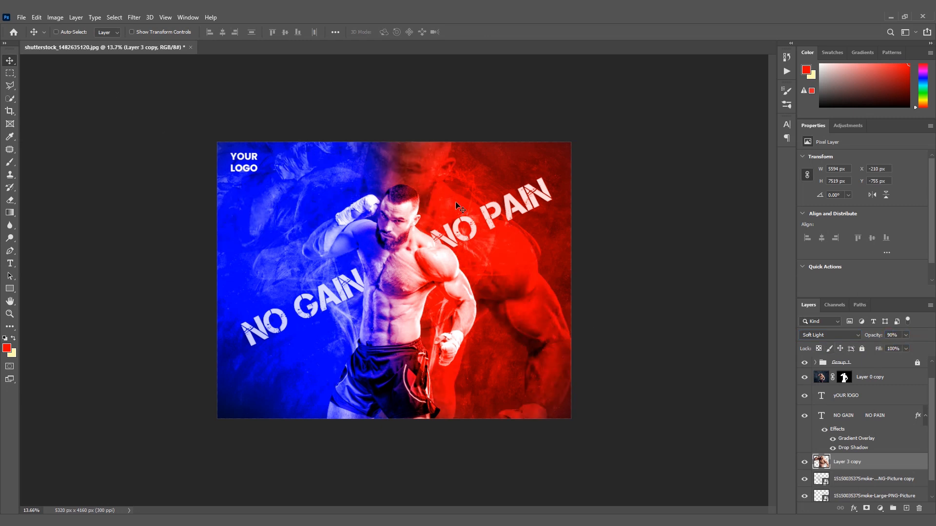
Scale the background fighter up by about 3% and reposition it right and down, at about X 134 px, Y -572 px.
key("ctrl+t")
left_click_drag(544, 130, 541, 149)
left_click_drag(490, 181, 508, 184)
mouse_move(601, 116)
left_mouse_down()
mouse_move(617, 96)
mouse_move(612, 103)
left_mouse_up()
key("Return")
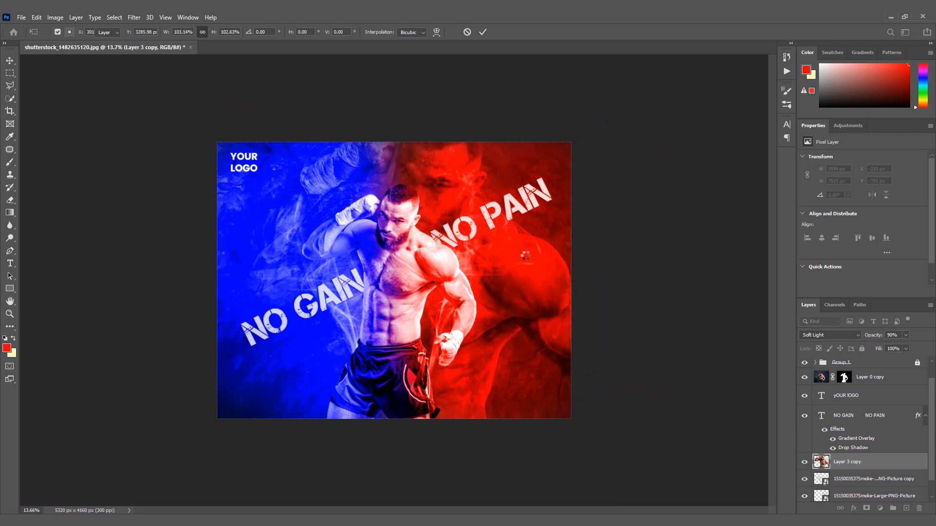
key("ctrl+0")
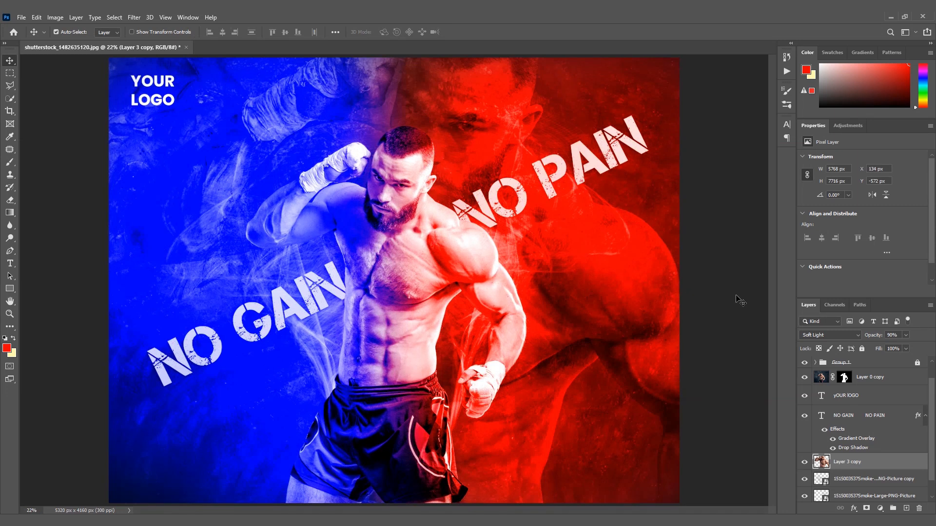